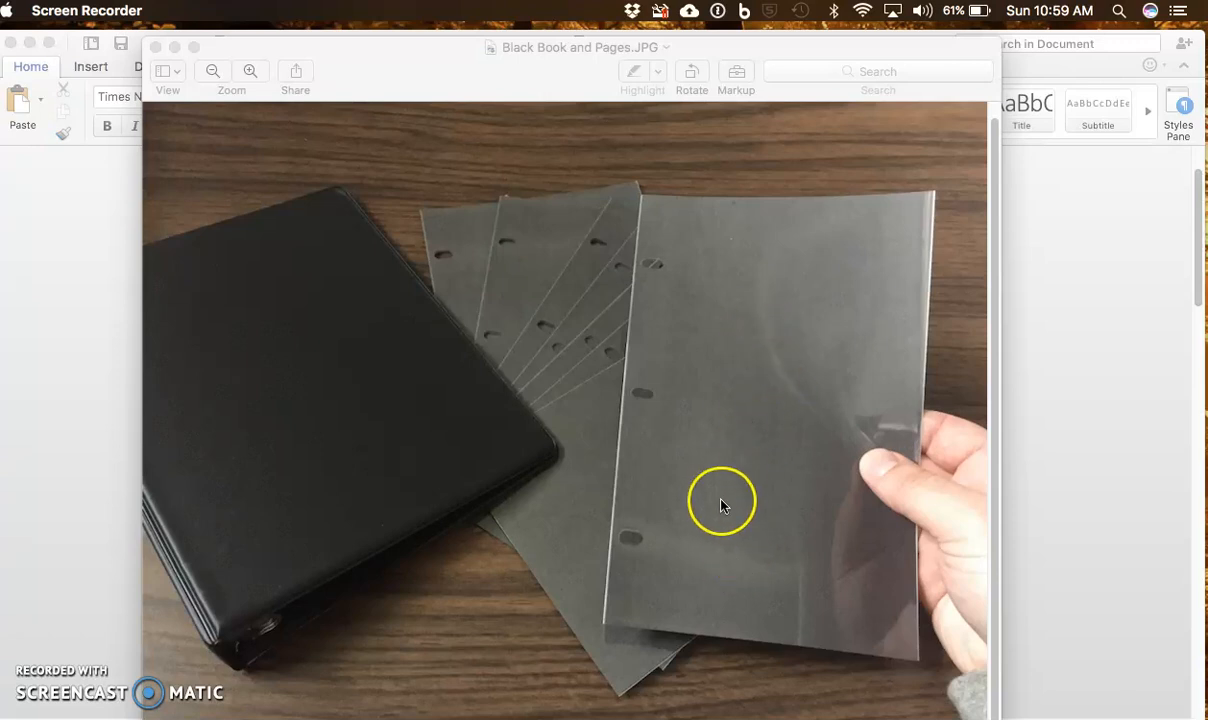
Switch to the Kevin story document in Word and look through its passages and [page turn] markers.
click(1065, 412)
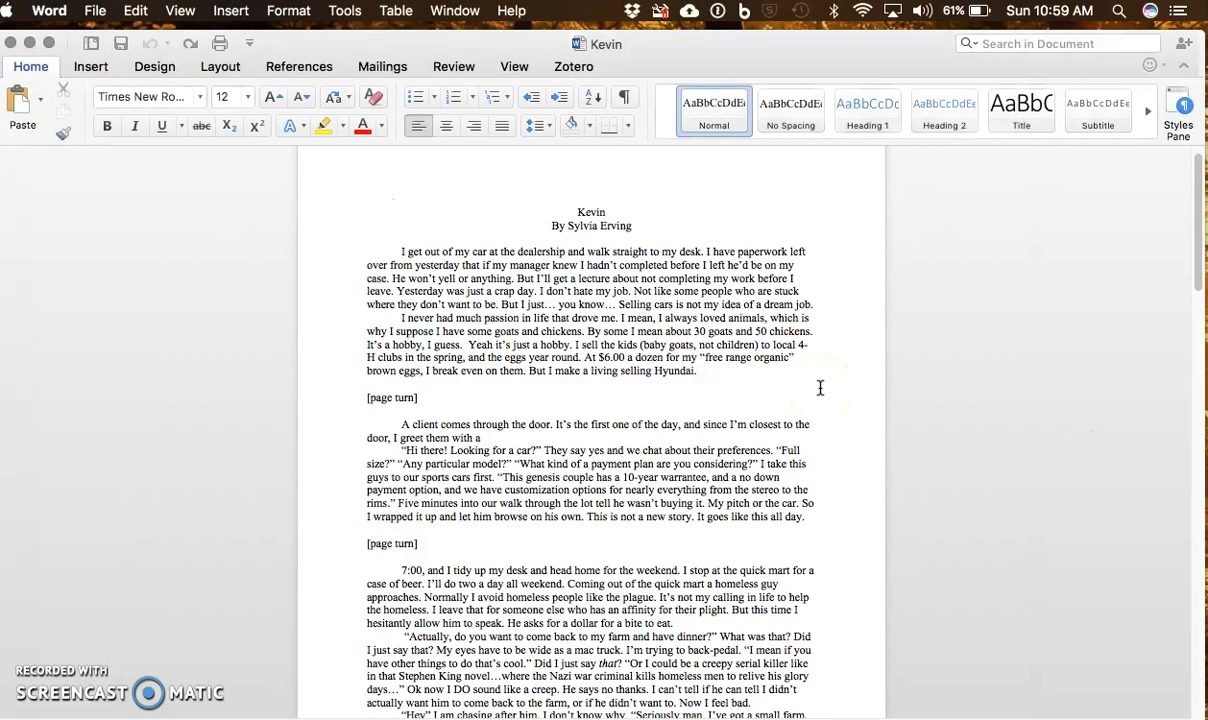
scroll(820, 388, up, 1)
scroll(706, 278, down, 4)
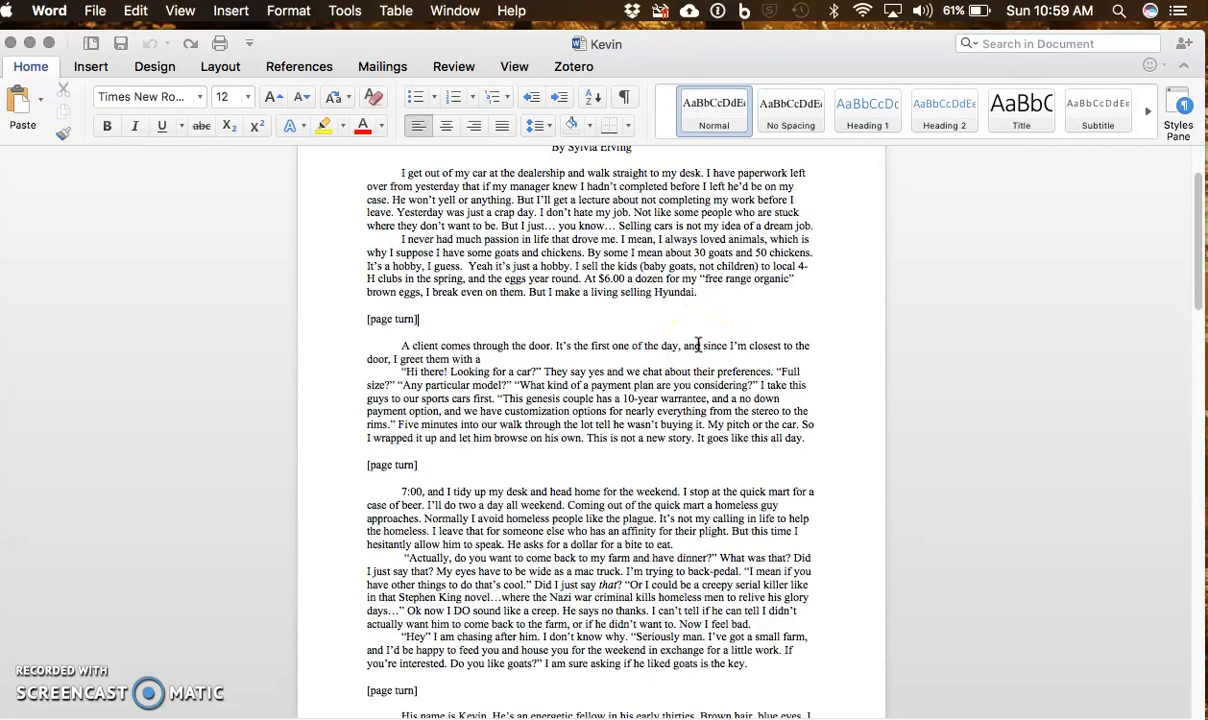
scroll(698, 345, down, 9)
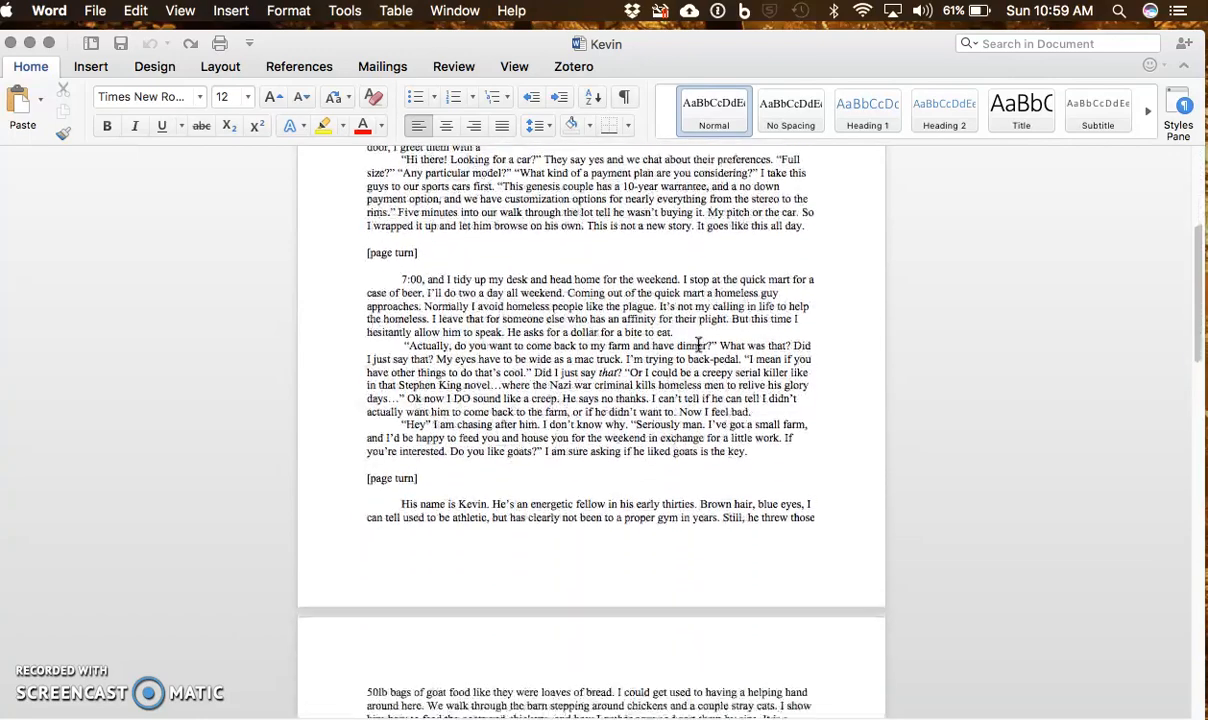
scroll(698, 345, down, 15)
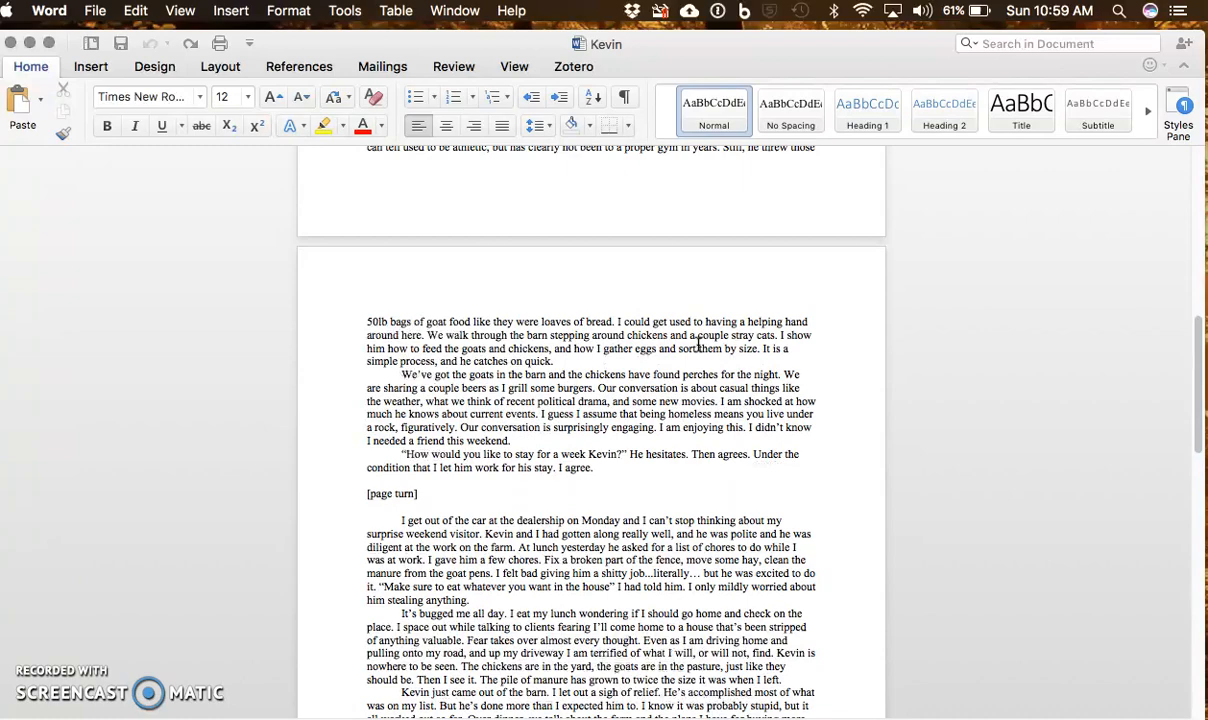
scroll(698, 345, down, 1)
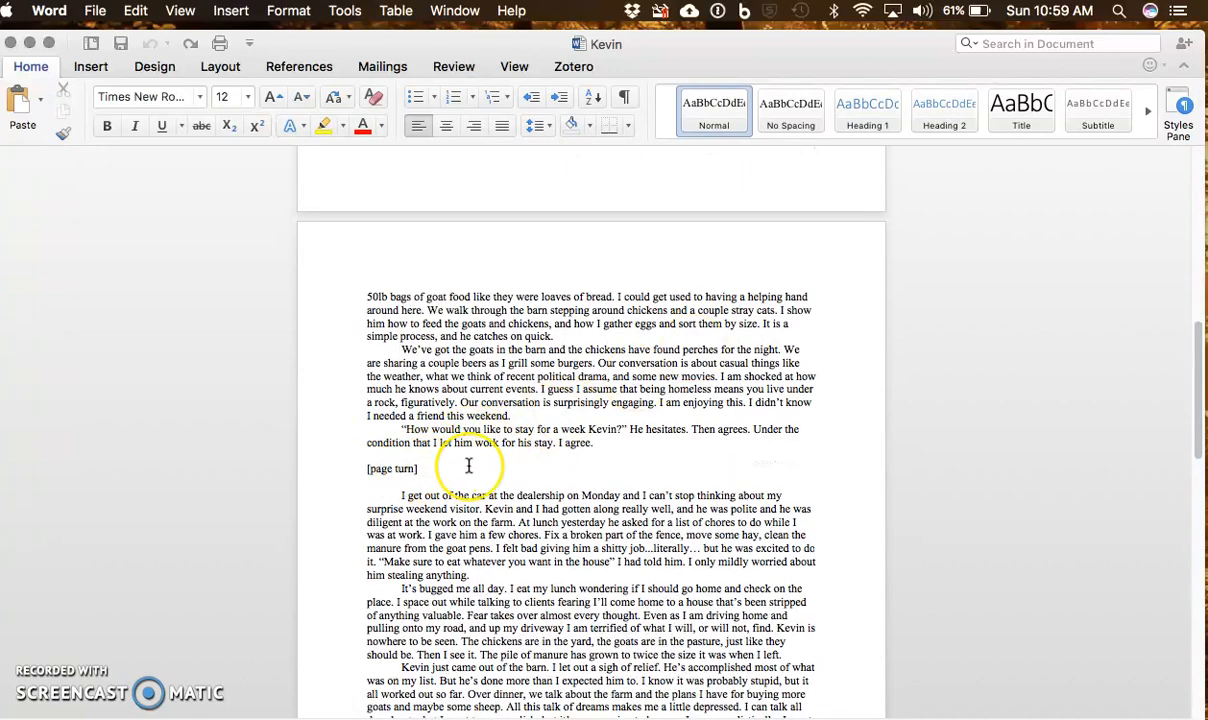
scroll(468, 466, up, 20)
scroll(468, 466, up, 5)
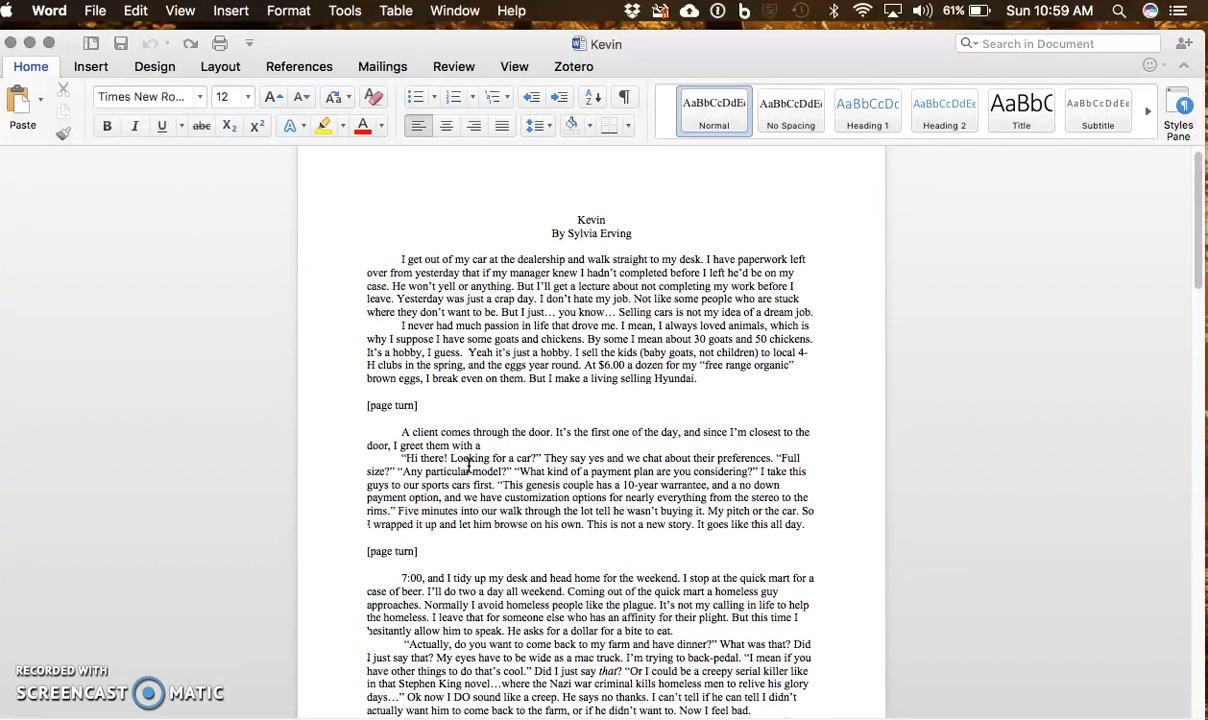
scroll(468, 466, up, 1)
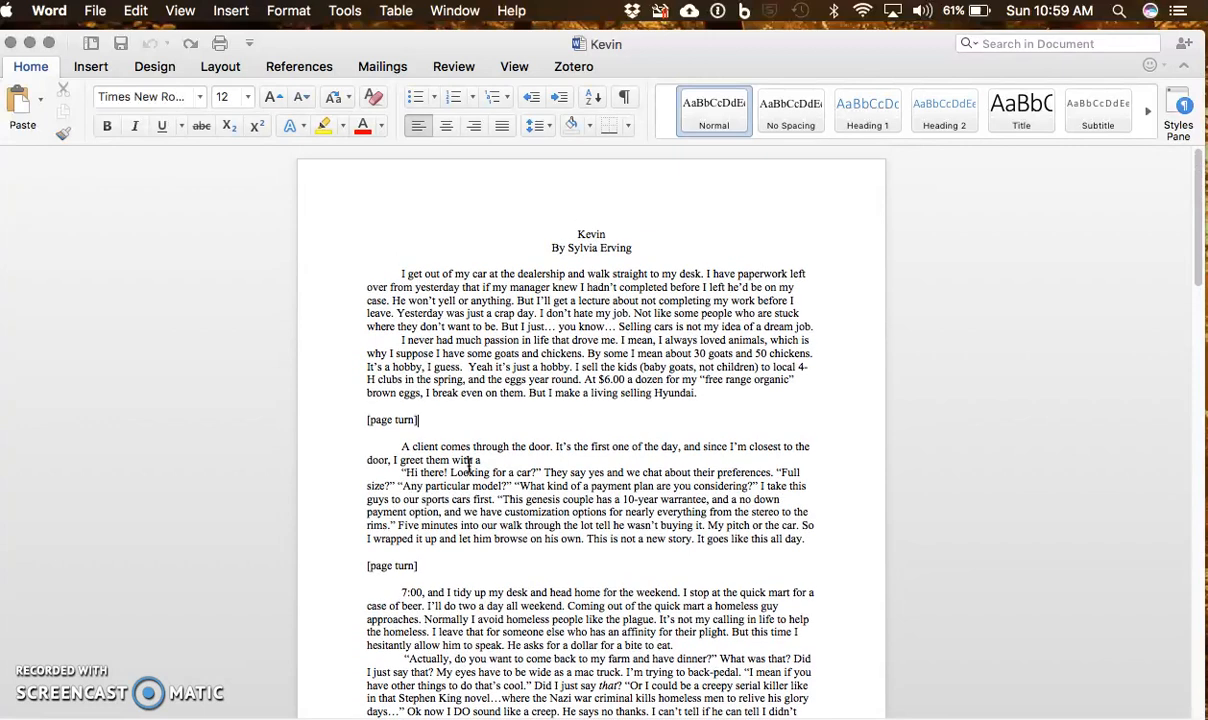
click(669, 517)
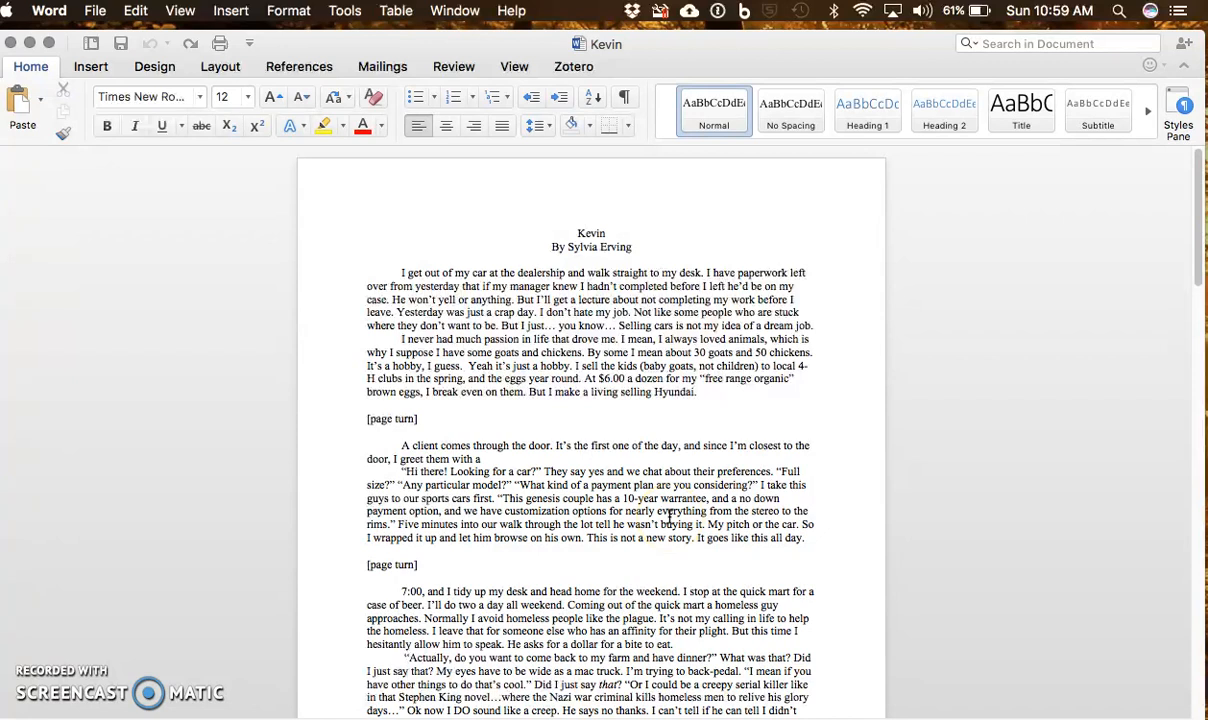
Set the font size of the whole story text to 14.
click(582, 322)
key(super+a)
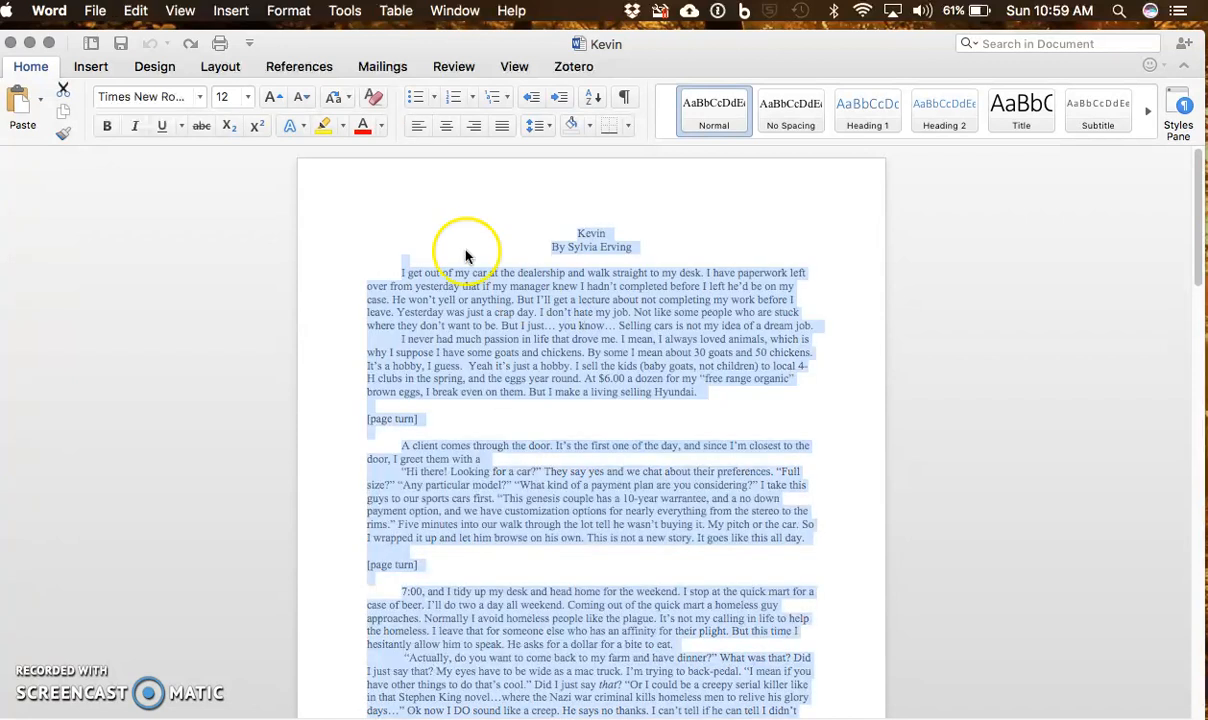
click(233, 93)
click(243, 304)
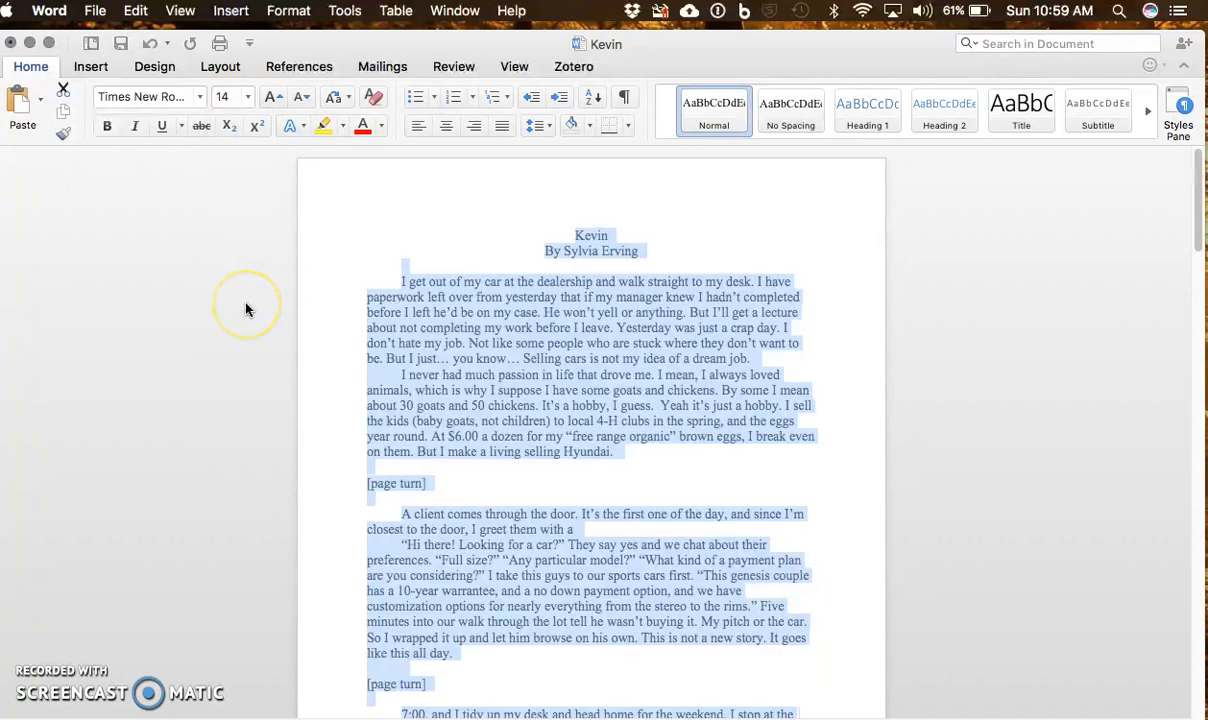
click(427, 364)
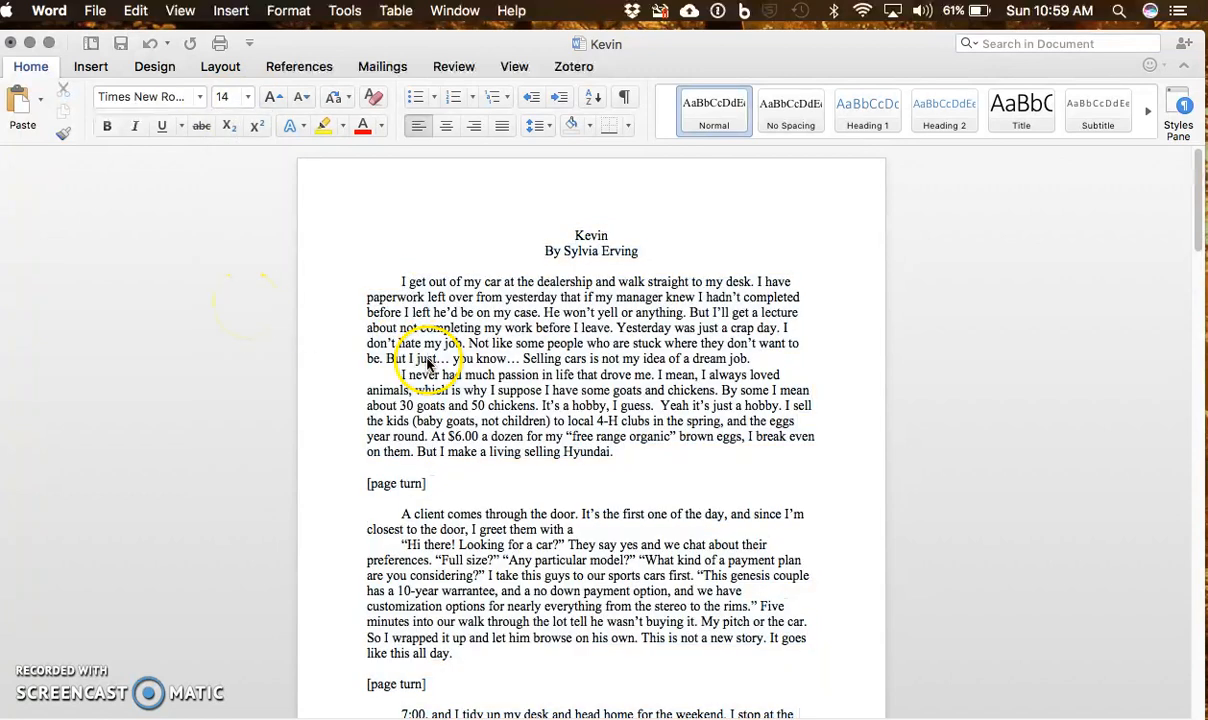
Change the page orientation to landscape and lay the text out in two columns.
click(222, 67)
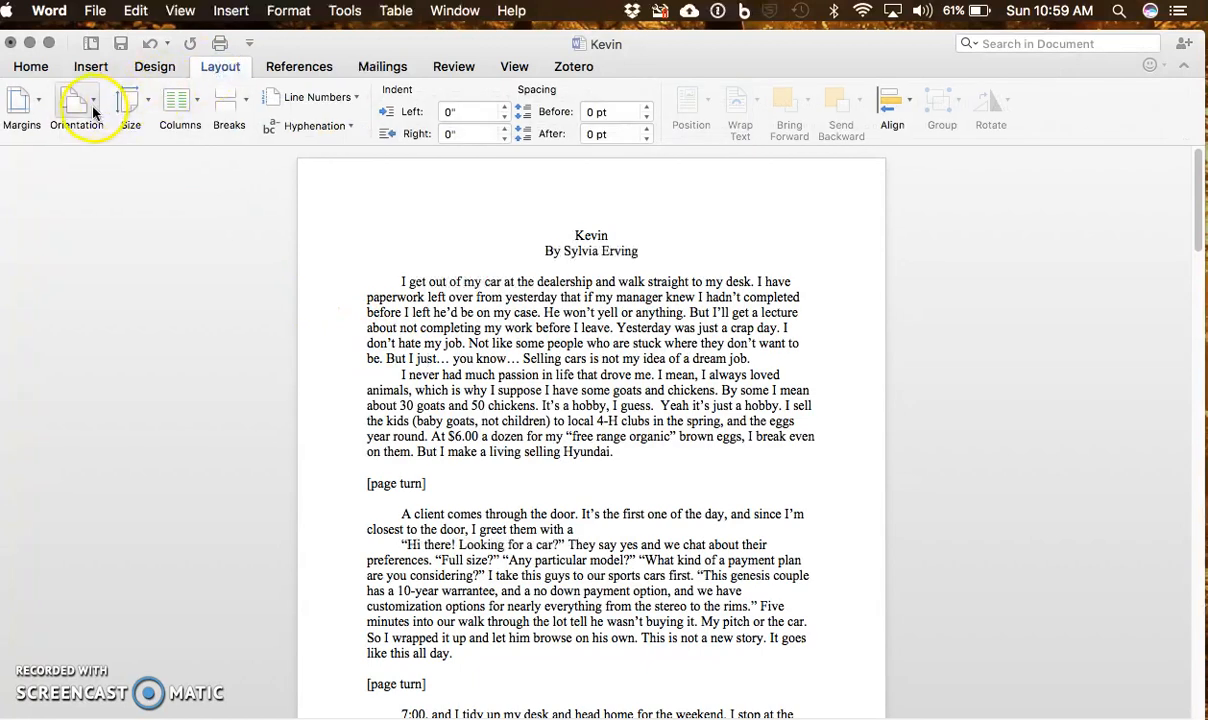
click(93, 108)
click(92, 186)
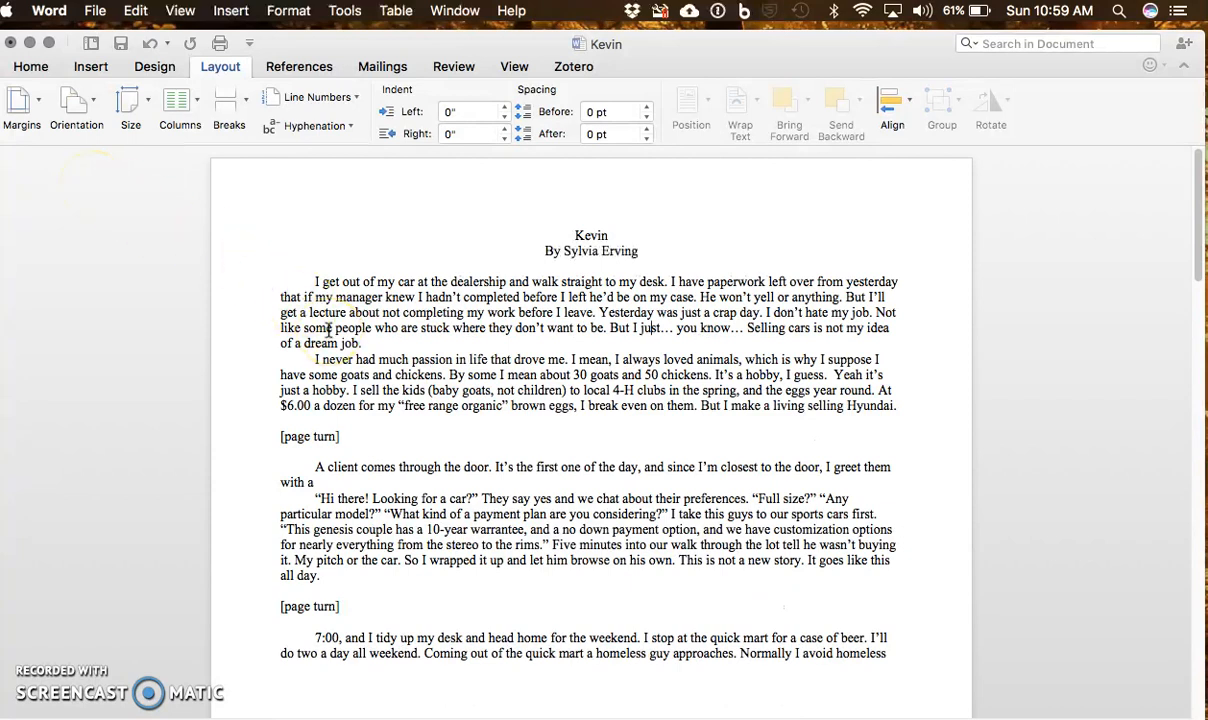
click(182, 103)
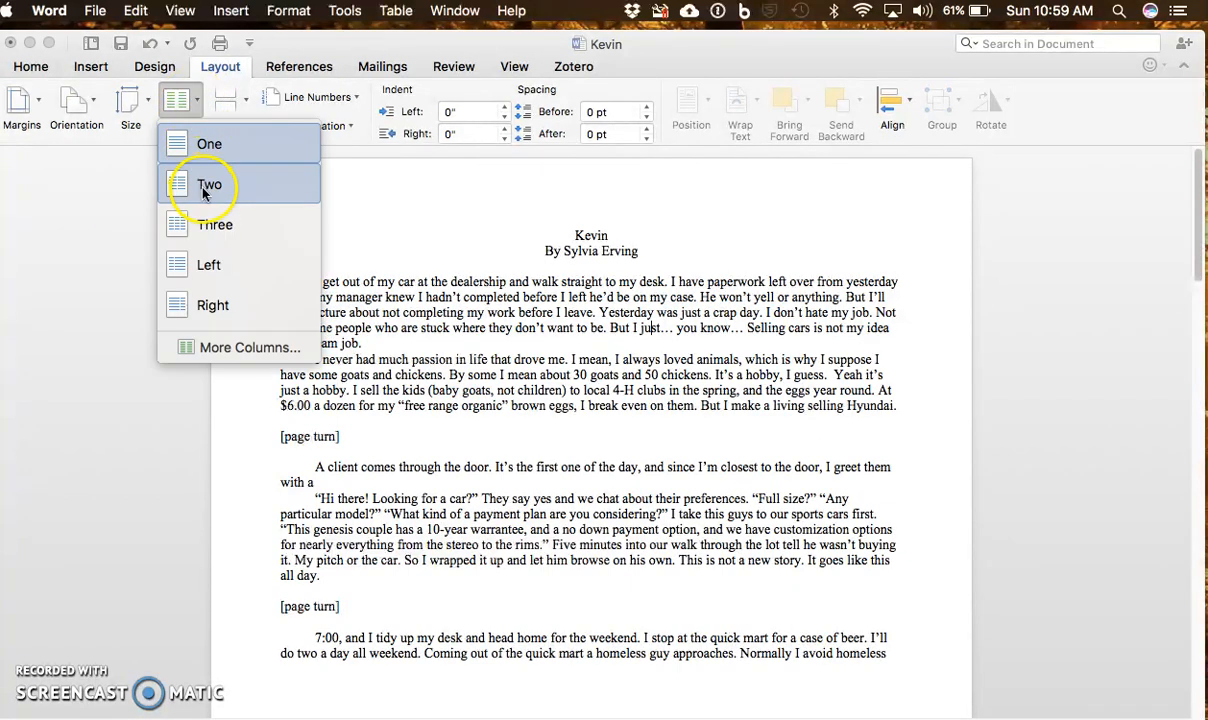
click(203, 190)
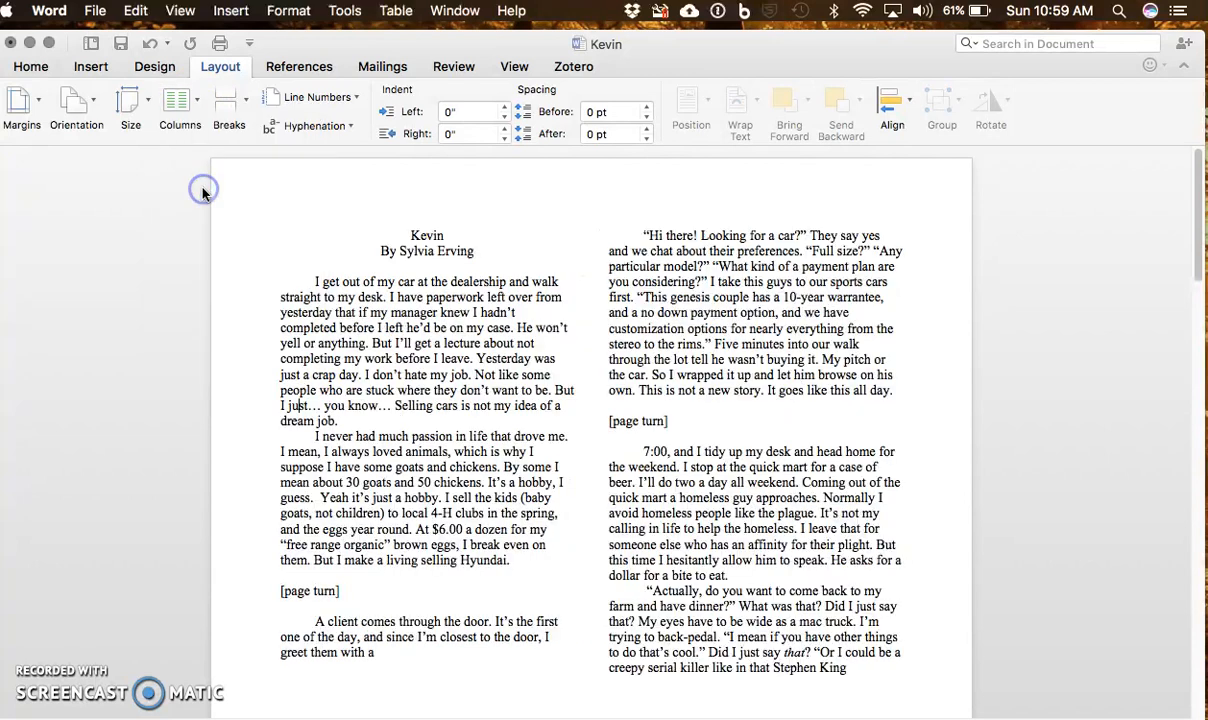
click(181, 101)
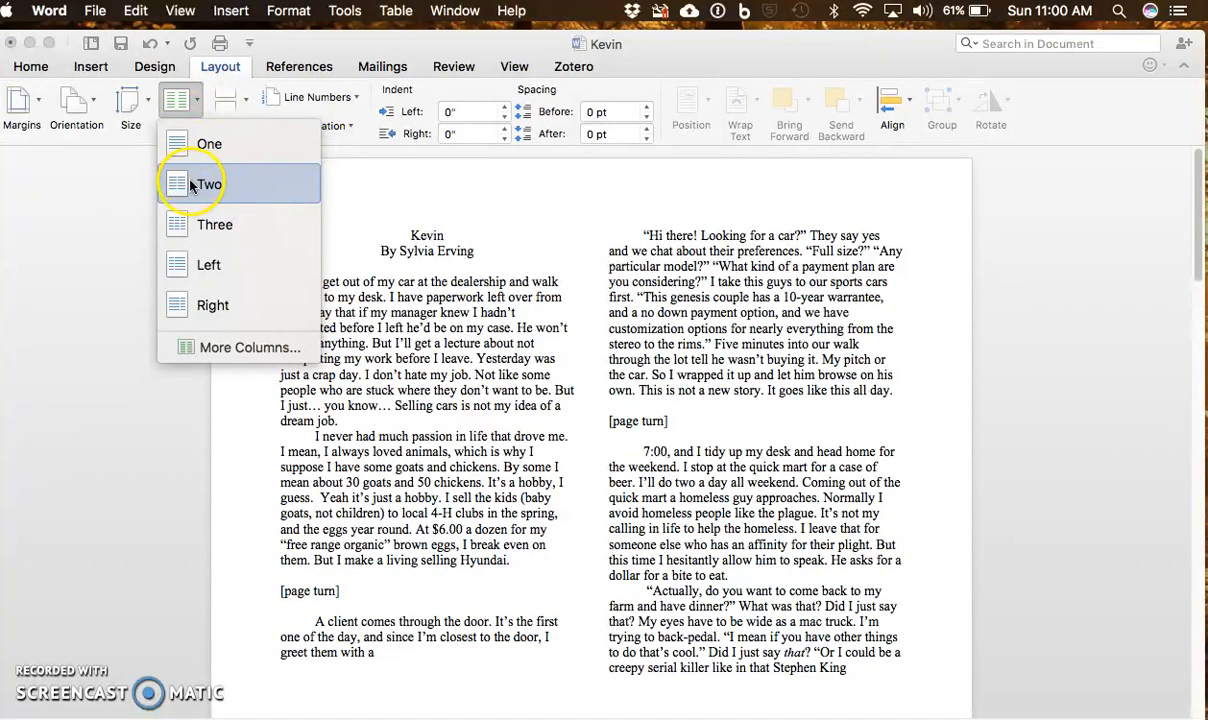
click(190, 180)
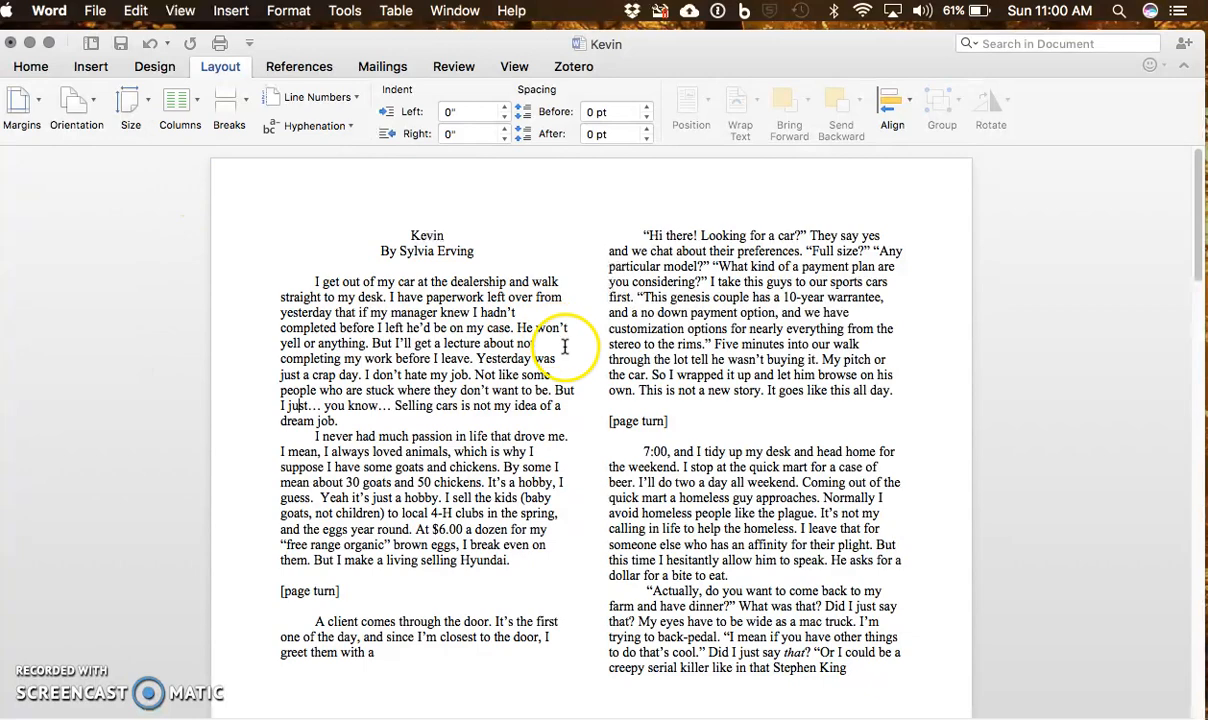
Replace the first [page turn] marker with blank lines until the passage starting "A client comes through the door" moves to the next page.
scroll(477, 355, down, 2)
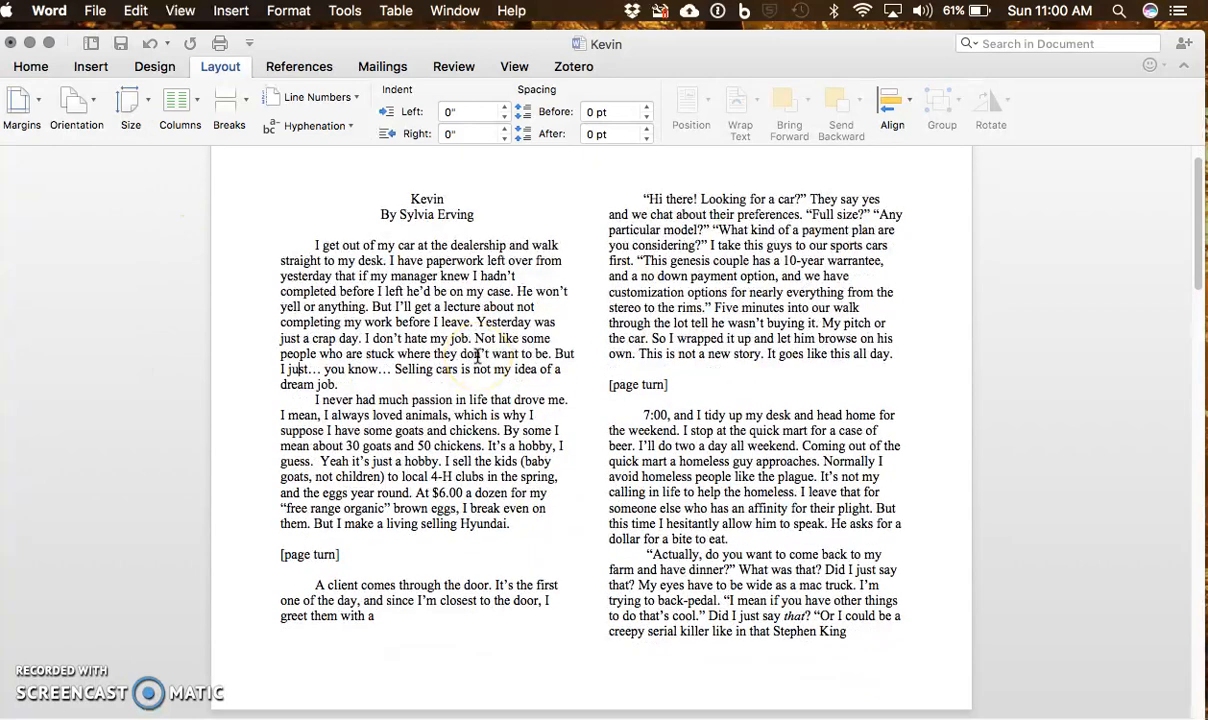
scroll(477, 355, down, 2)
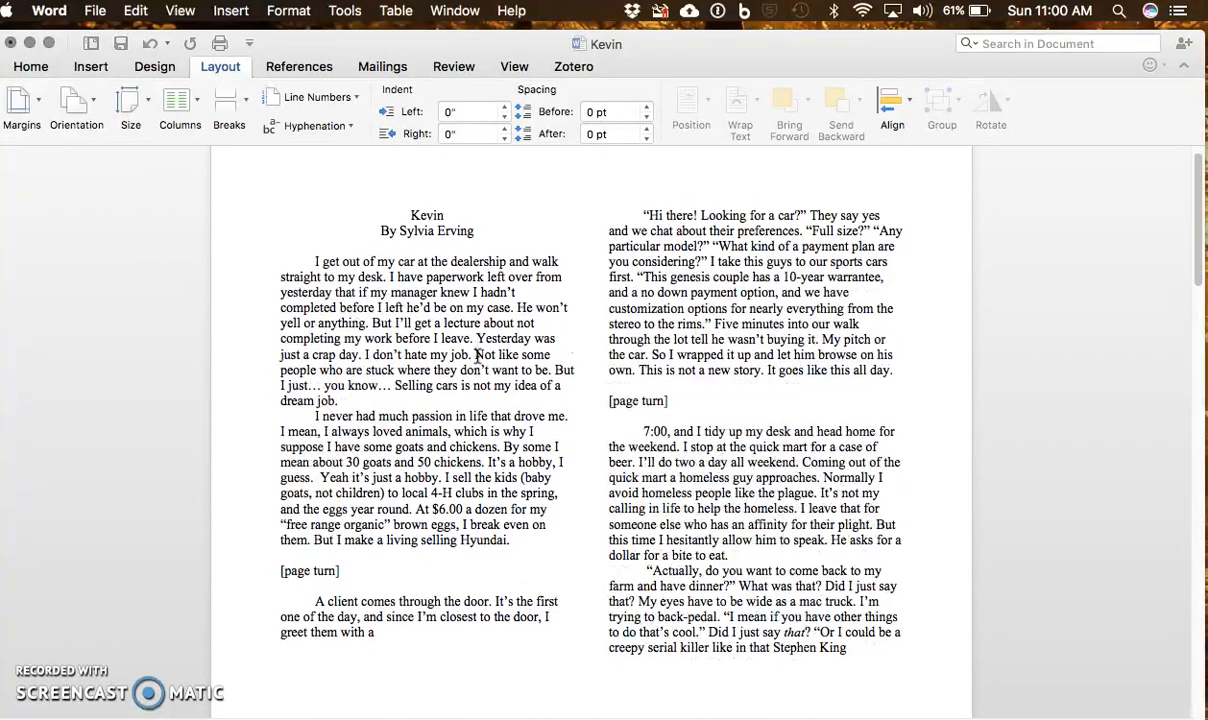
scroll(477, 355, up, 3)
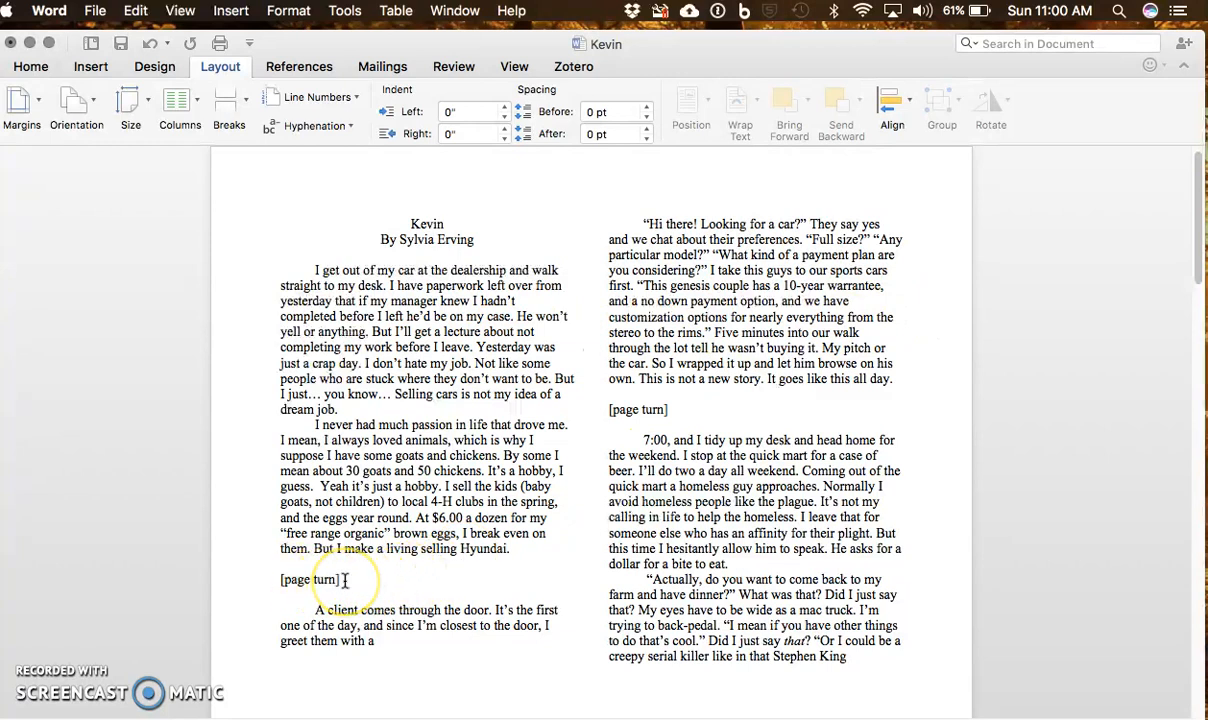
drag(345, 582, 299, 582)
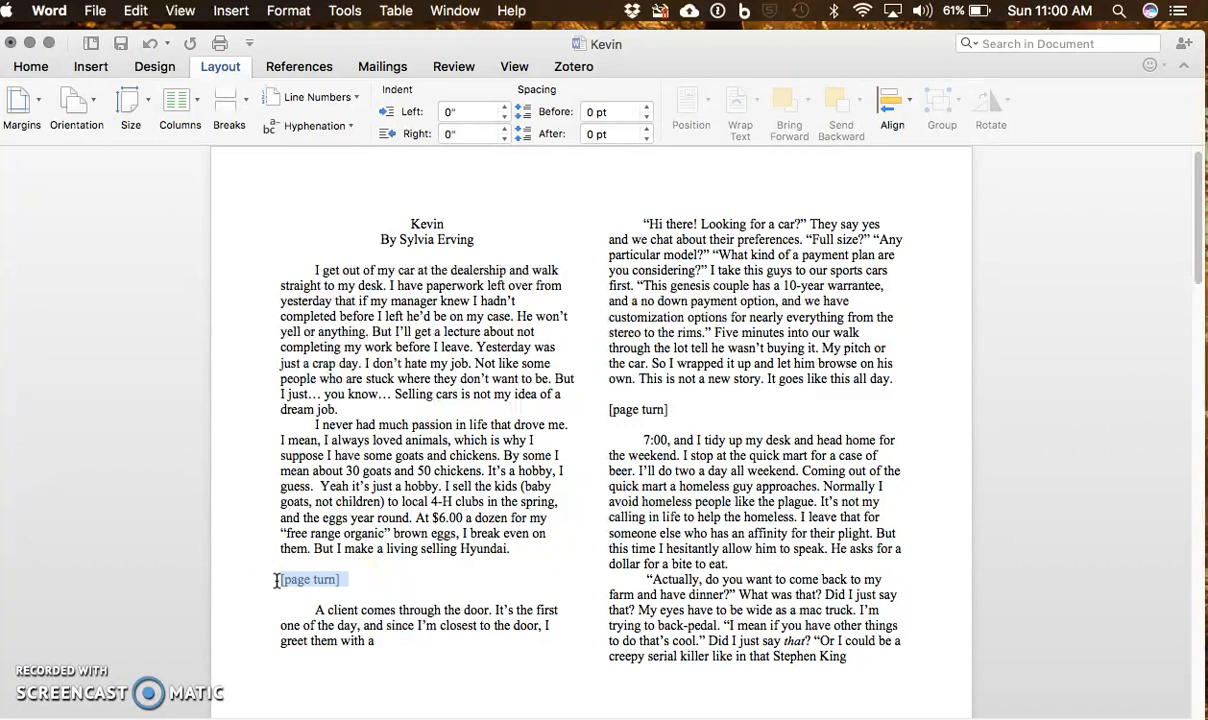
key(BackSpace)
key(Return)
key(Return)
key(Return)
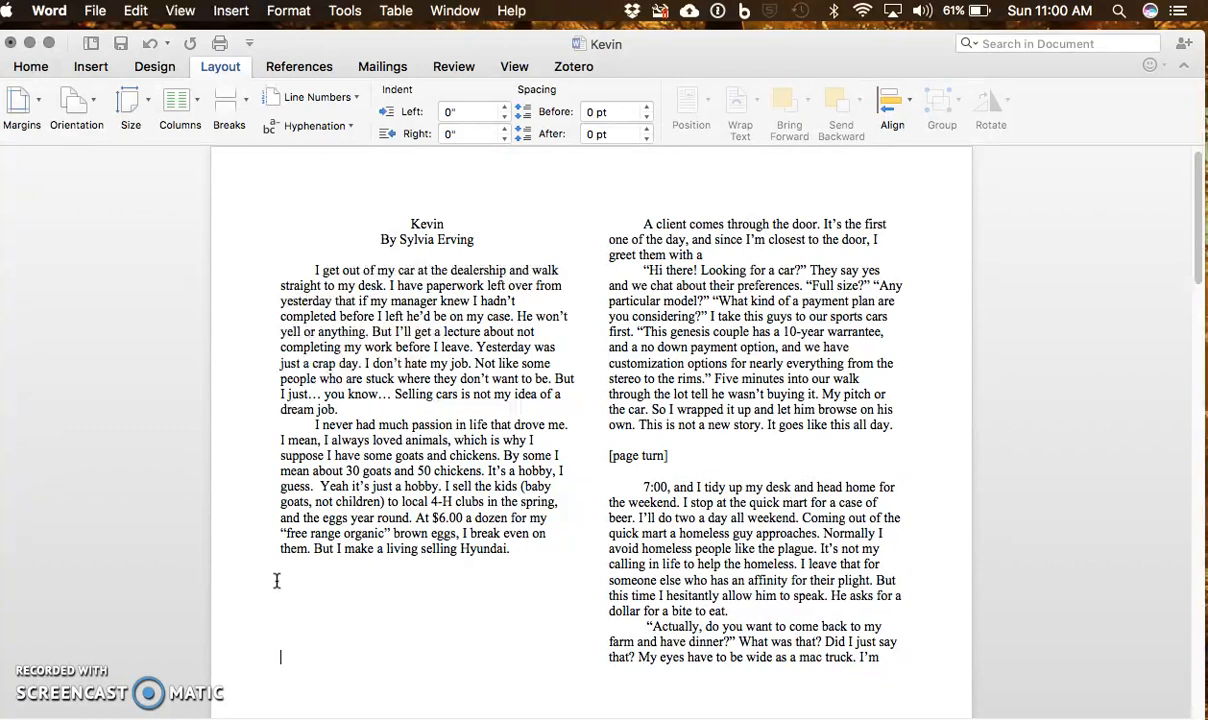
key(Return)
key(Return)
key(Return)
key(Return)
key(Return)
key(Return)
key(Return)
key(Return)
key(Return)
key(Return)
key(Return)
key(Return)
key(Return)
key(Return)
key(Return)
key(Return)
key(Return)
key(Return)
key(Return)
key(Return)
key(Return)
key(Return)
key(Return)
key(Return)
key(Return)
key(Return)
key(Return)
key(Return)
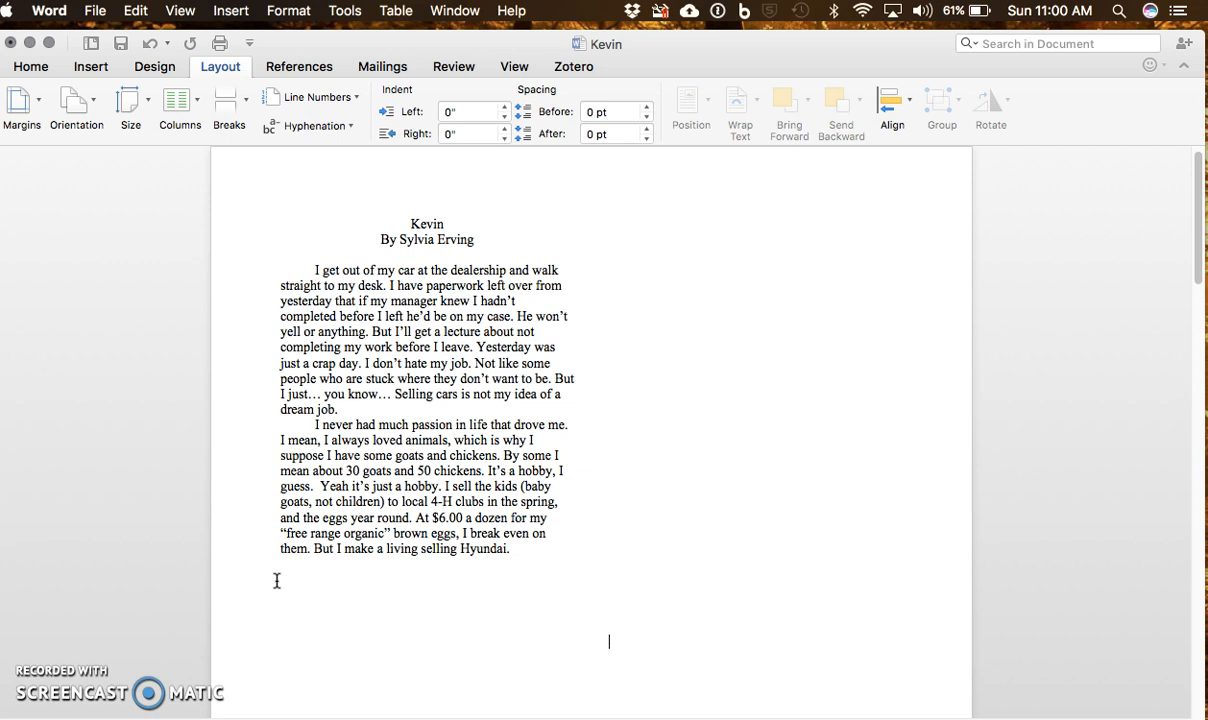
Replace the [page turn] marker after "It goes like this all day." with blank lines, pushing the "7:00" passage onto the following page.
scroll(275, 580, up, 1)
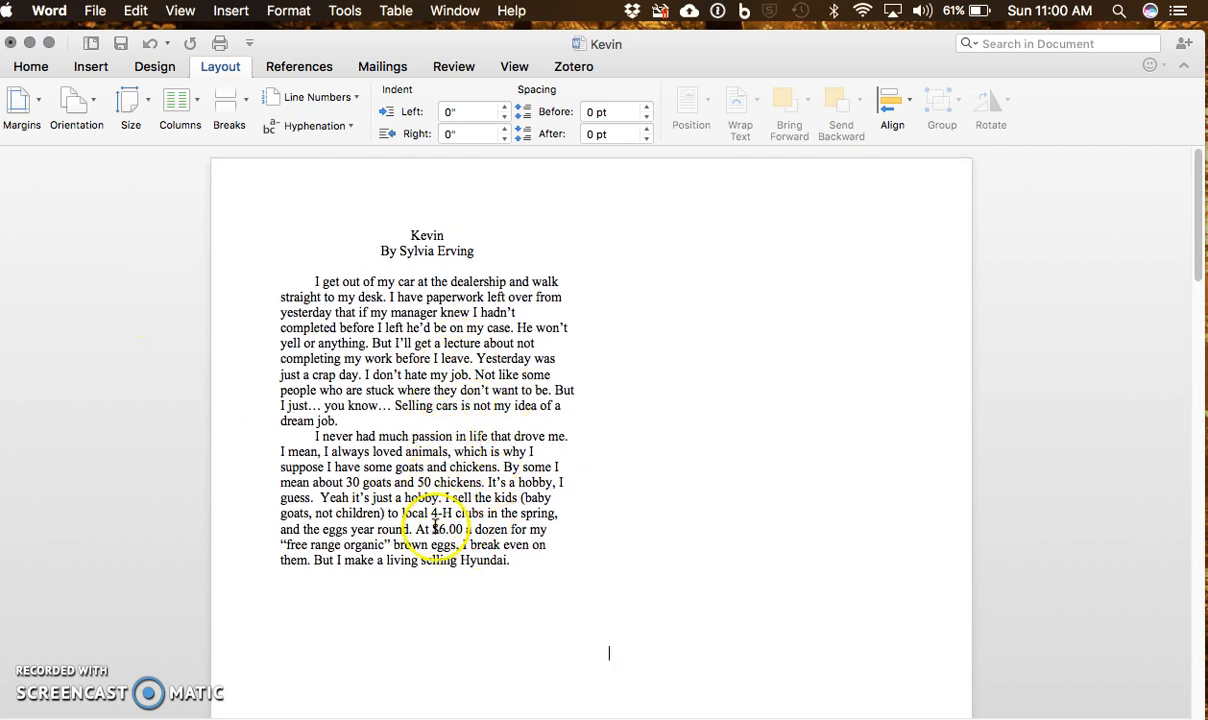
scroll(421, 477, down, 3)
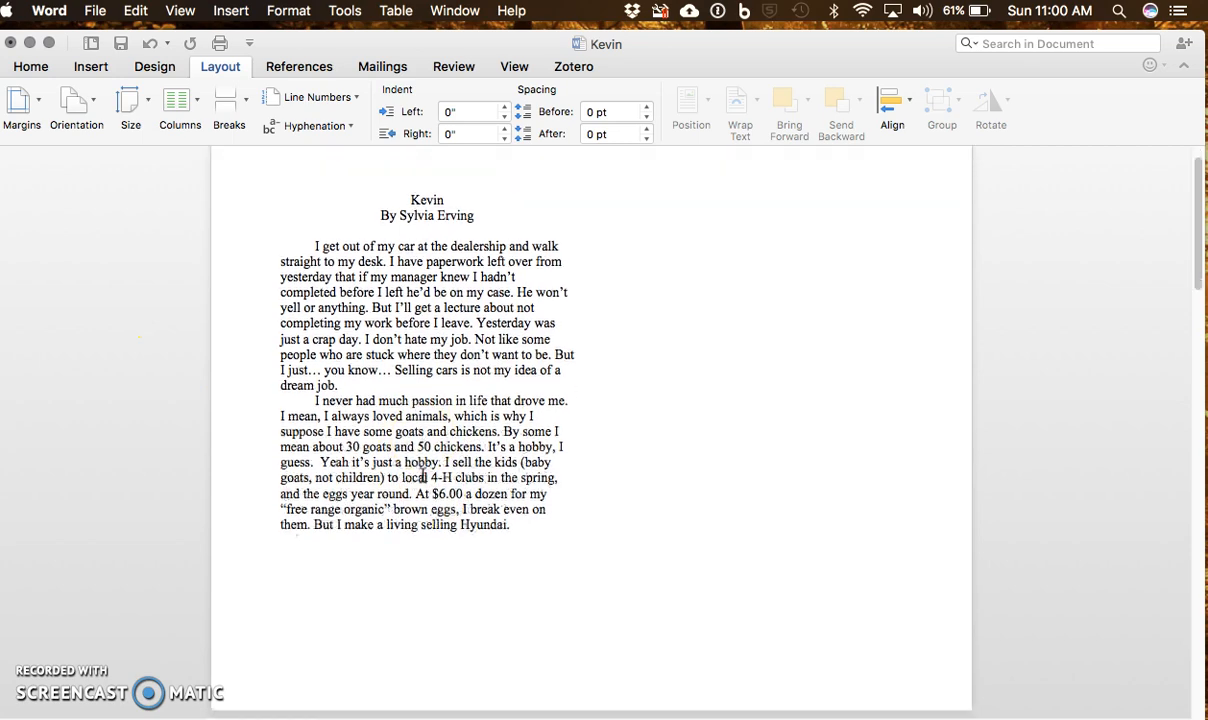
scroll(421, 477, down, 15)
drag(379, 517, 279, 529)
key(Return)
key(Return)
key(Return)
key(Return)
key(Return)
key(Return)
key(Return)
key(Return)
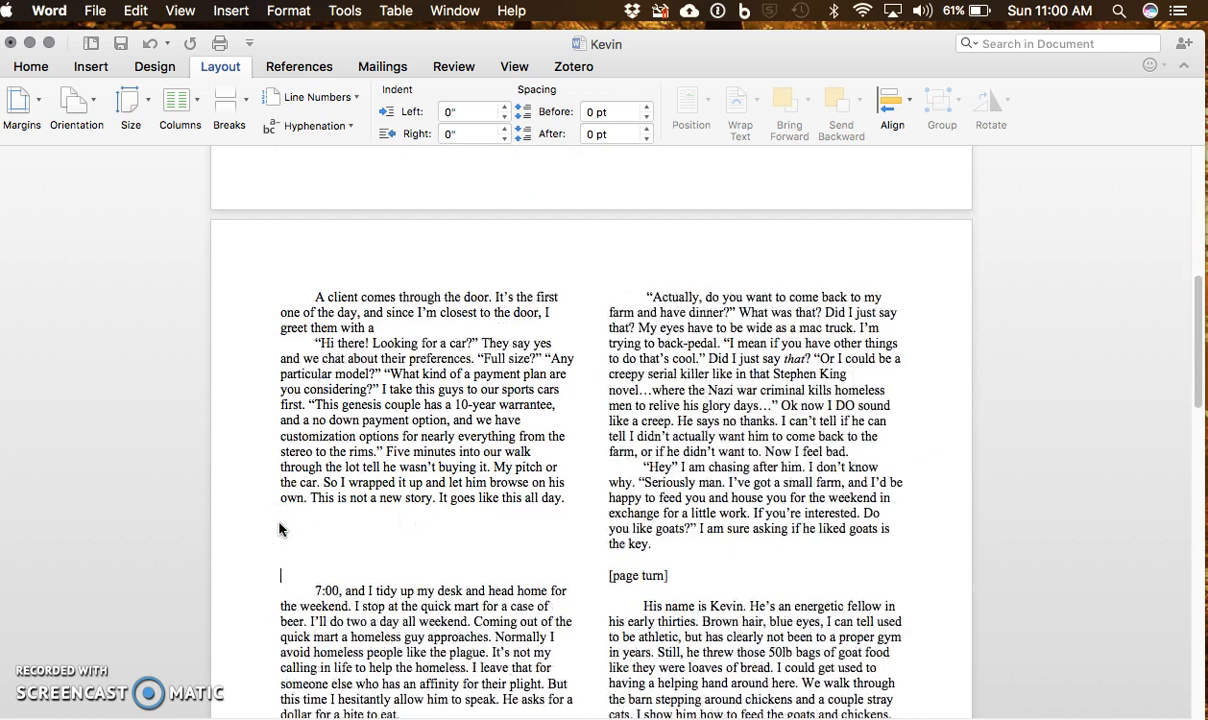
key(Return)
key(Return)
key(Return)
key(Return)
key(Return)
key(Return)
key(Return)
key(Return)
key(Return)
key(Return)
key(Return)
key(Return)
key(Return)
key(Return)
key(Return)
key(Return)
key(Return)
key(Return)
key(Return)
key(Return)
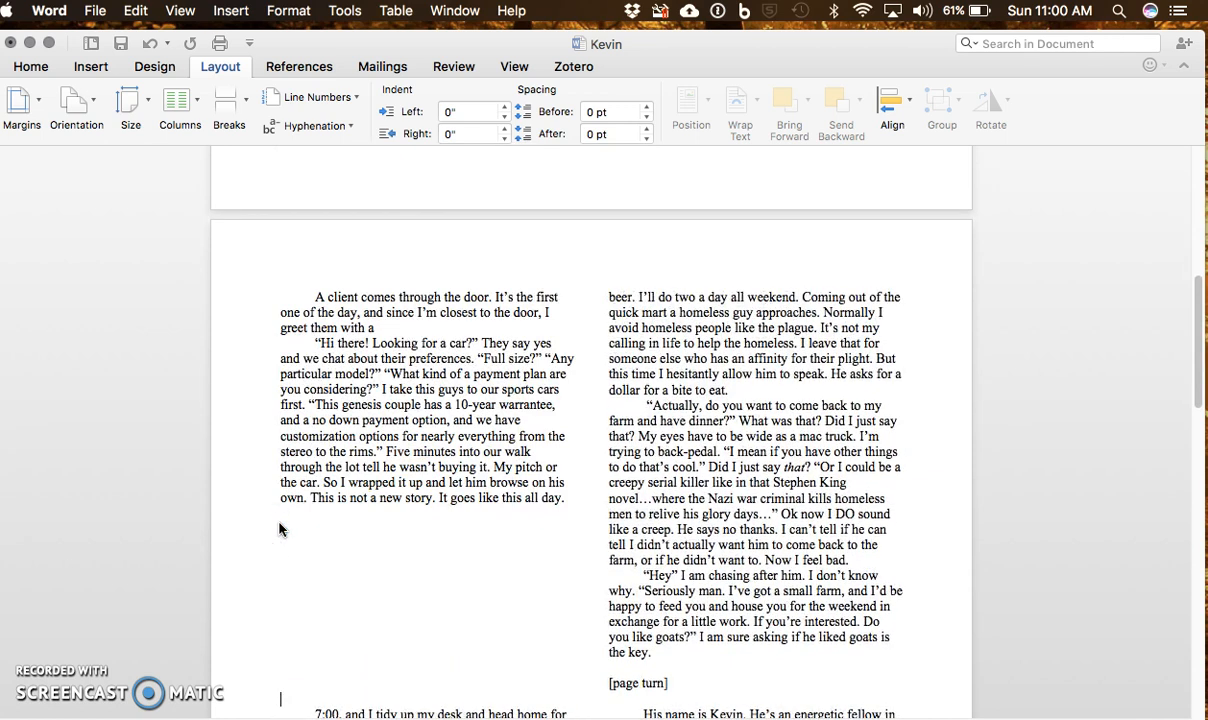
key(Return)
key(Return)
key(Return)
key(Return)
key(Return)
key(Return)
key(Return)
key(Return)
key(Return)
key(Return)
key(Return)
key(Return)
key(Return)
key(Return)
key(Return)
key(Return)
key(Return)
key(Return)
key(Return)
key(Return)
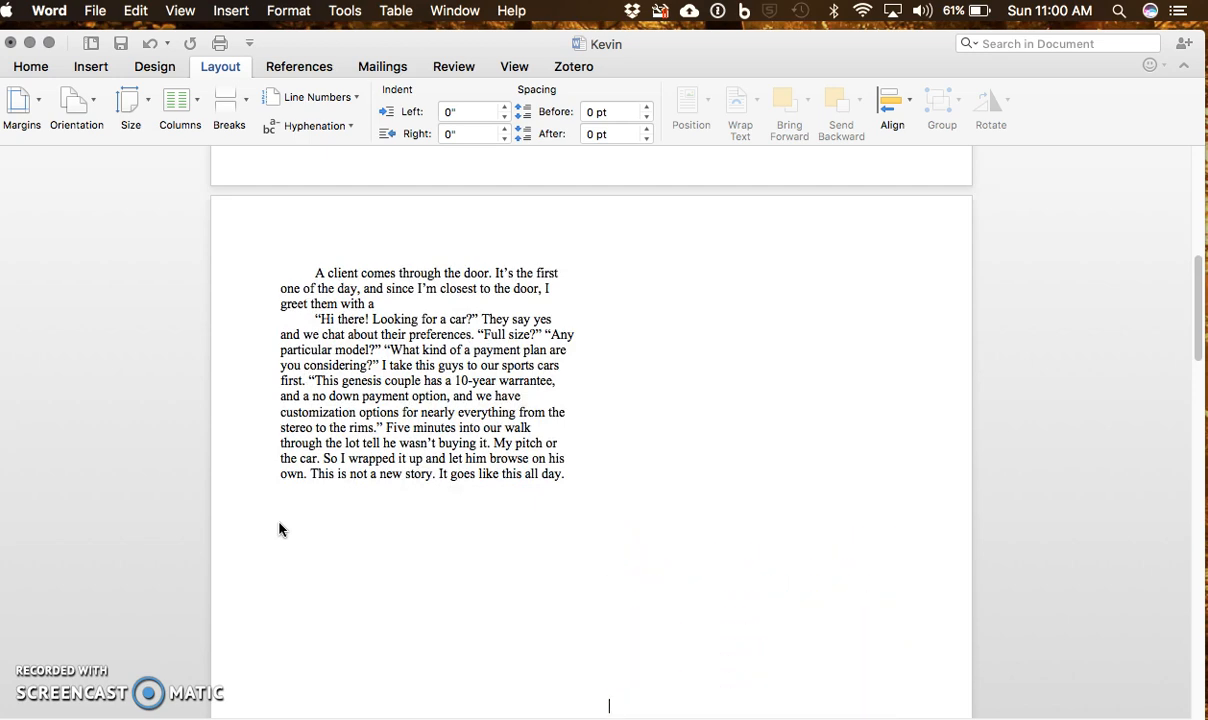
Replace the [page turn] marker after "the key." with blank lines, pushing the "His name is Kevin" passage onto the following page.
scroll(279, 529, down, 15)
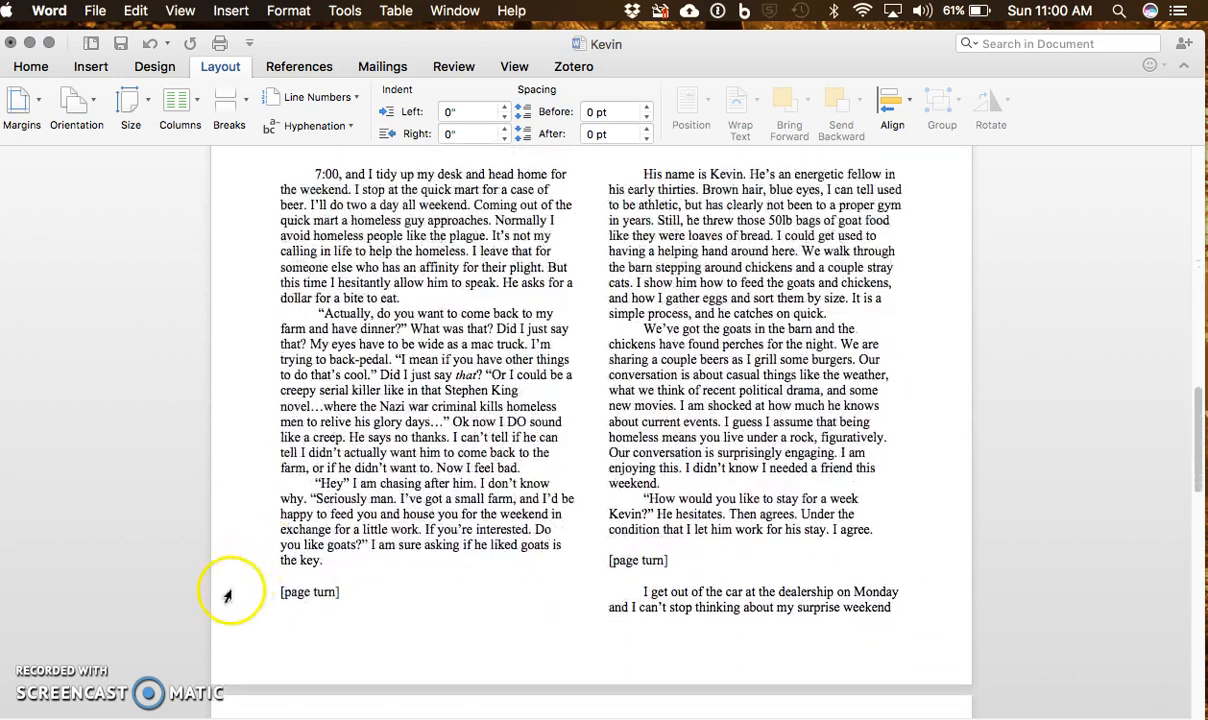
drag(340, 592, 250, 593)
key(BackSpace)
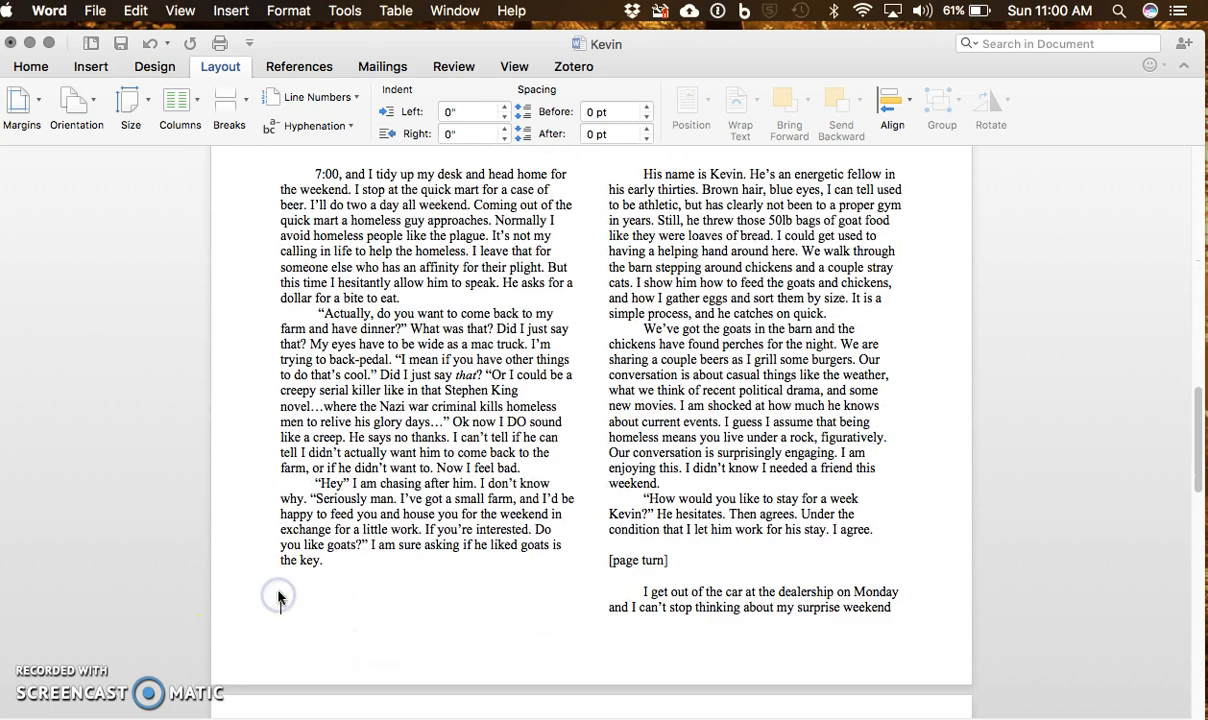
key(Return)
key(Return)
key(Return)
key(Return)
key(Return)
key(Return)
key(Return)
key(Return)
key(Return)
key(Return)
key(Return)
key(Return)
key(Return)
key(Return)
key(Return)
key(Return)
key(Return)
key(Return)
key(Return)
key(Return)
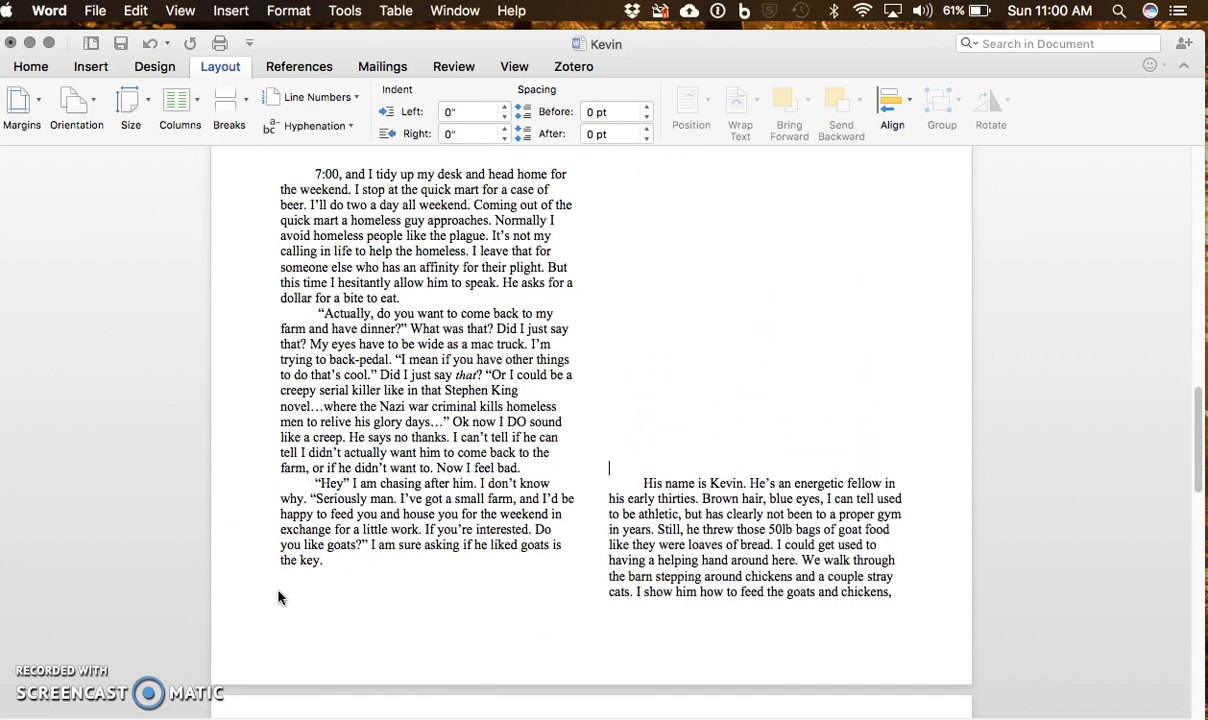
key(Return)
key(Return)
key(Return)
key(Return)
key(Return)
key(Return)
key(Return)
key(Return)
Replace the [page turn] marker after "I agree." with blank lines, pushing the "I get out of the car at the dealership on Monday" passage onward.
scroll(279, 597, down, 10)
scroll(279, 597, down, 5)
click(343, 479)
drag(343, 479, 290, 479)
key(Return)
key(Return)
key(Return)
key(Return)
key(Return)
key(Return)
key(Return)
key(Return)
key(Return)
key(Return)
key(Return)
key(Return)
key(Return)
key(Return)
key(Return)
key(Return)
key(Return)
key(Return)
key(Return)
key(Return)
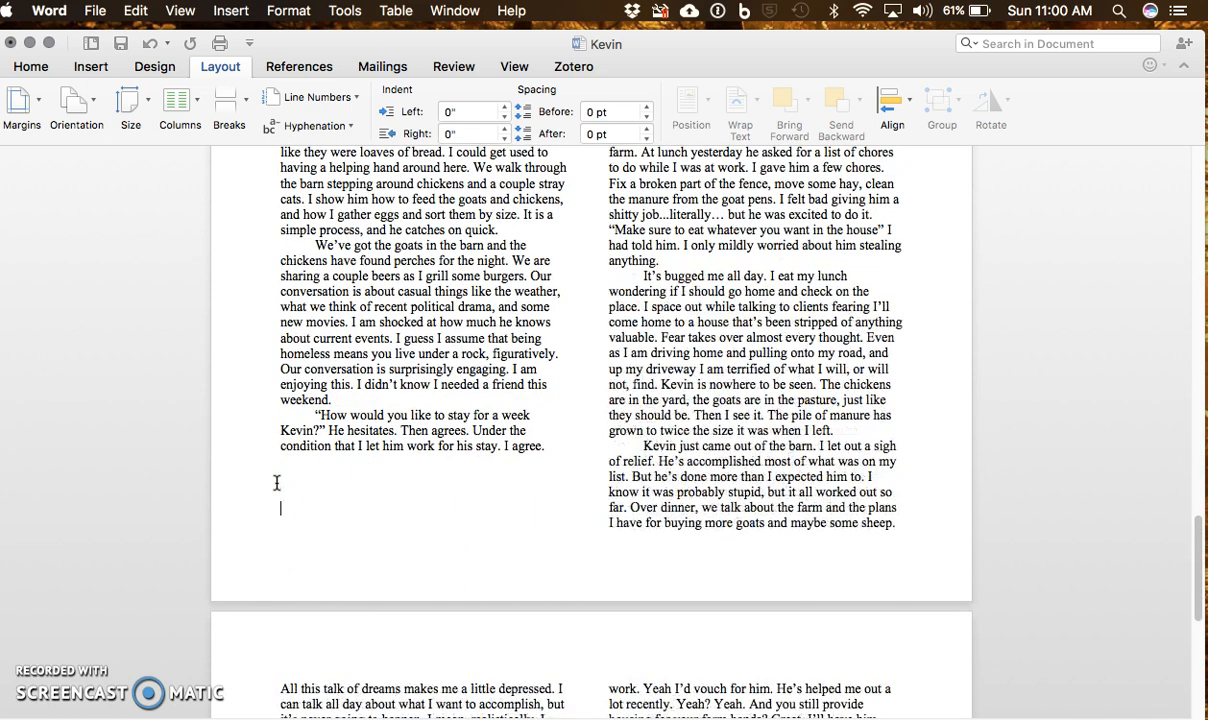
key(Return)
key(Return)
key(Return)
key(Return)
key(Return)
key(Return)
key(Return)
key(Return)
key(Return)
key(Return)
key(Return)
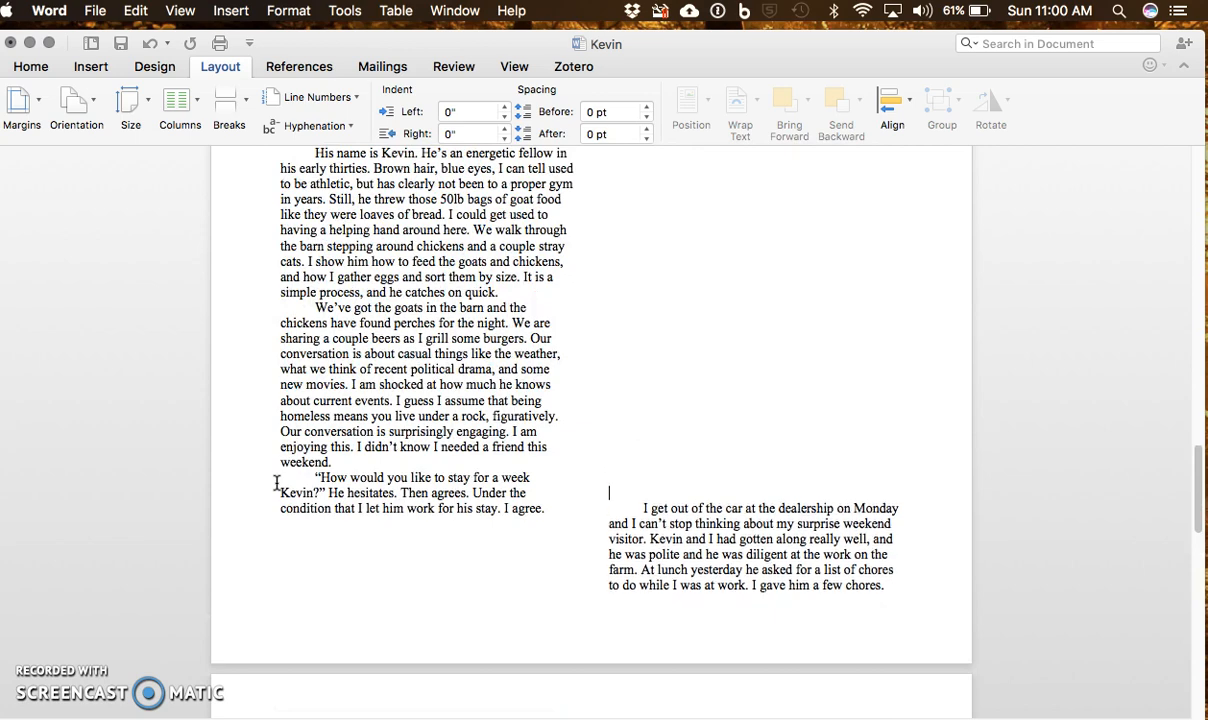
Replace the [page turn] marker after "what I want to do." with blank lines, pushing the "It's Thursday night" passage off the page.
scroll(277, 483, down, 10)
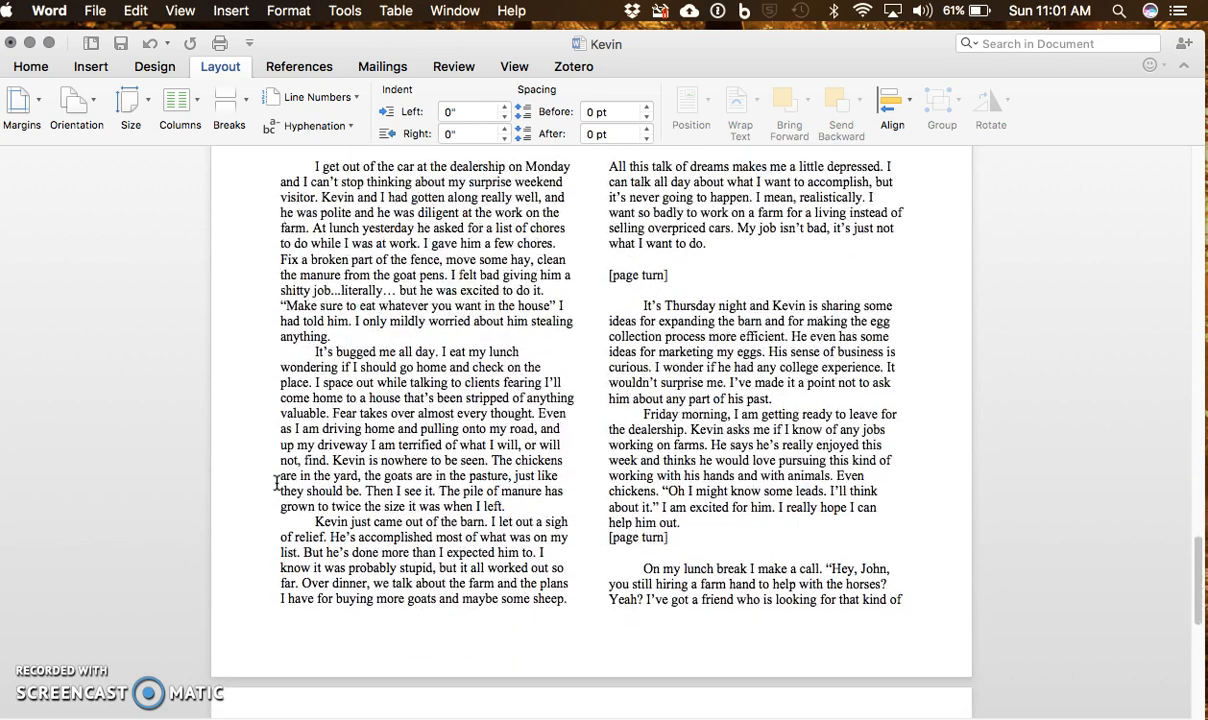
click(305, 177)
drag(316, 207, 615, 291)
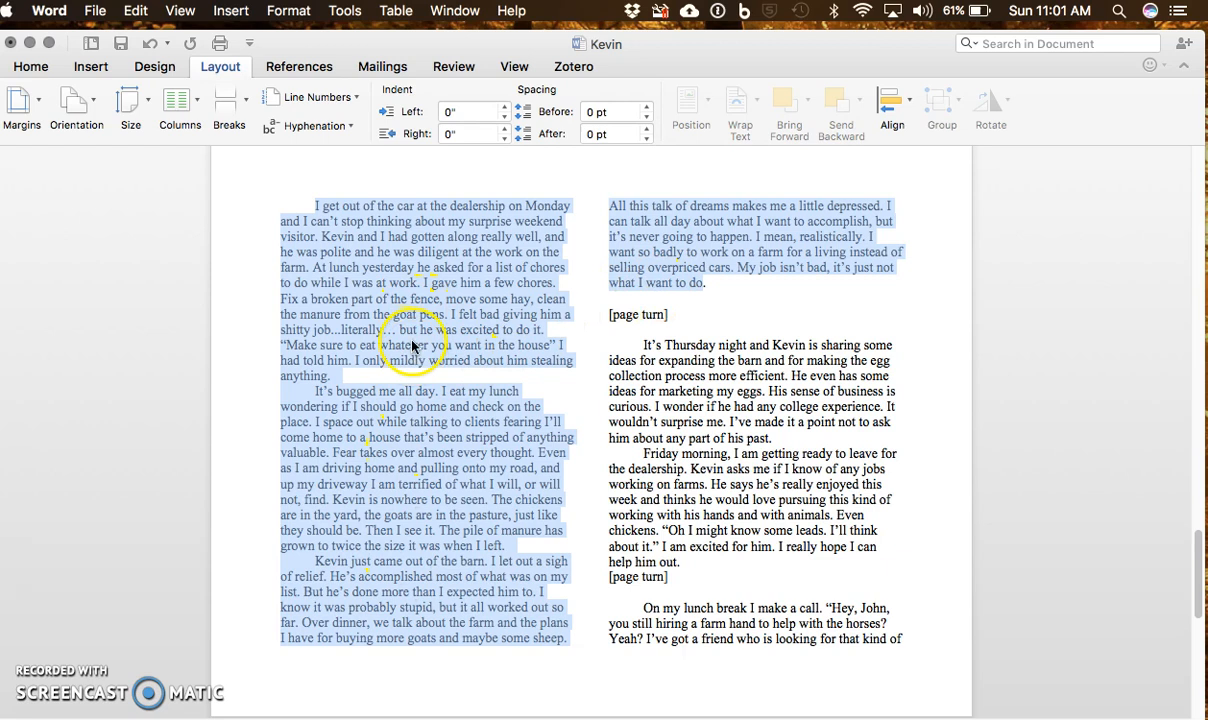
click(664, 318)
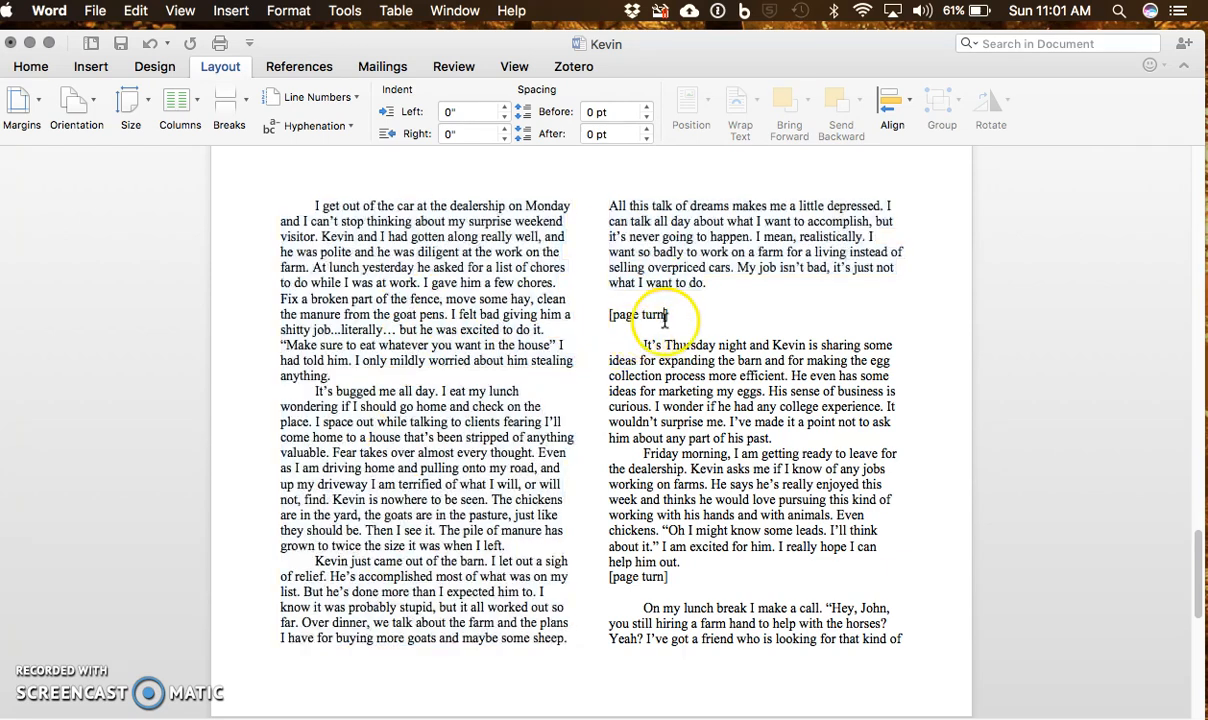
drag(672, 315, 624, 316)
key(BackSpace)
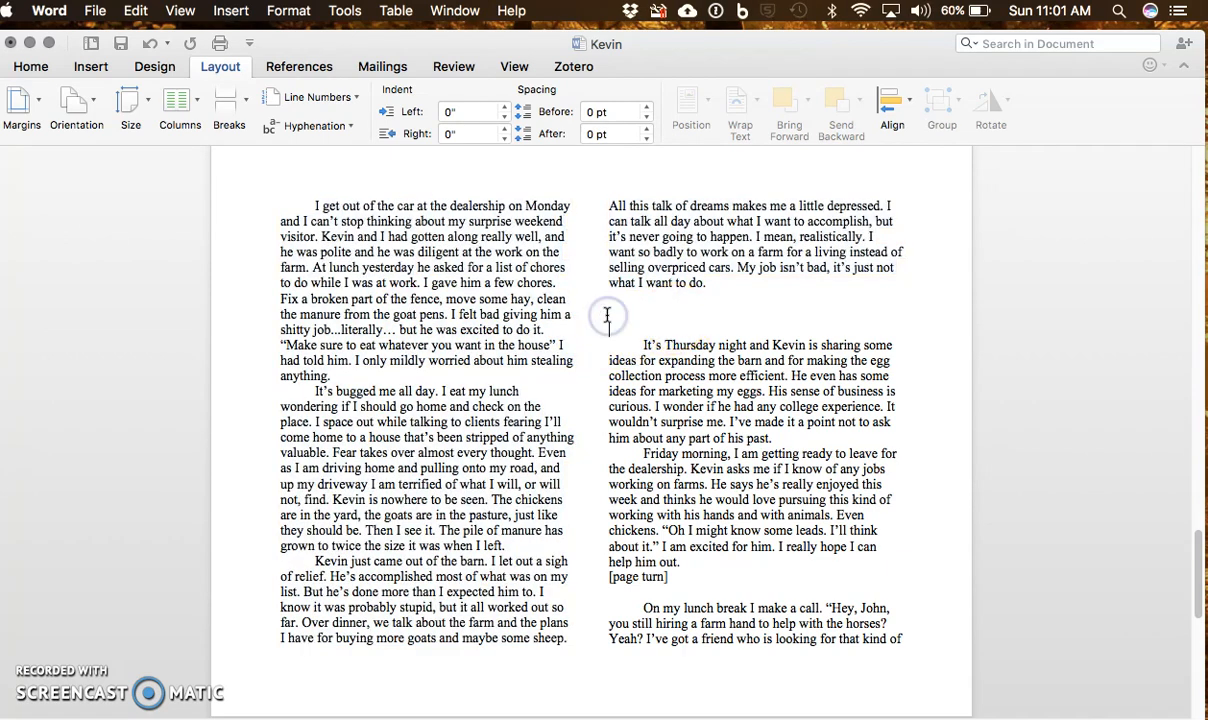
key(Return)
key(Return)
key(Return)
key(Return)
key(Return)
key(Return)
key(Return)
key(Return)
key(Return)
key(Return)
key(Return)
key(Return)
key(Return)
key(Return)
key(Return)
key(Return)
key(Return)
key(Return)
key(Return)
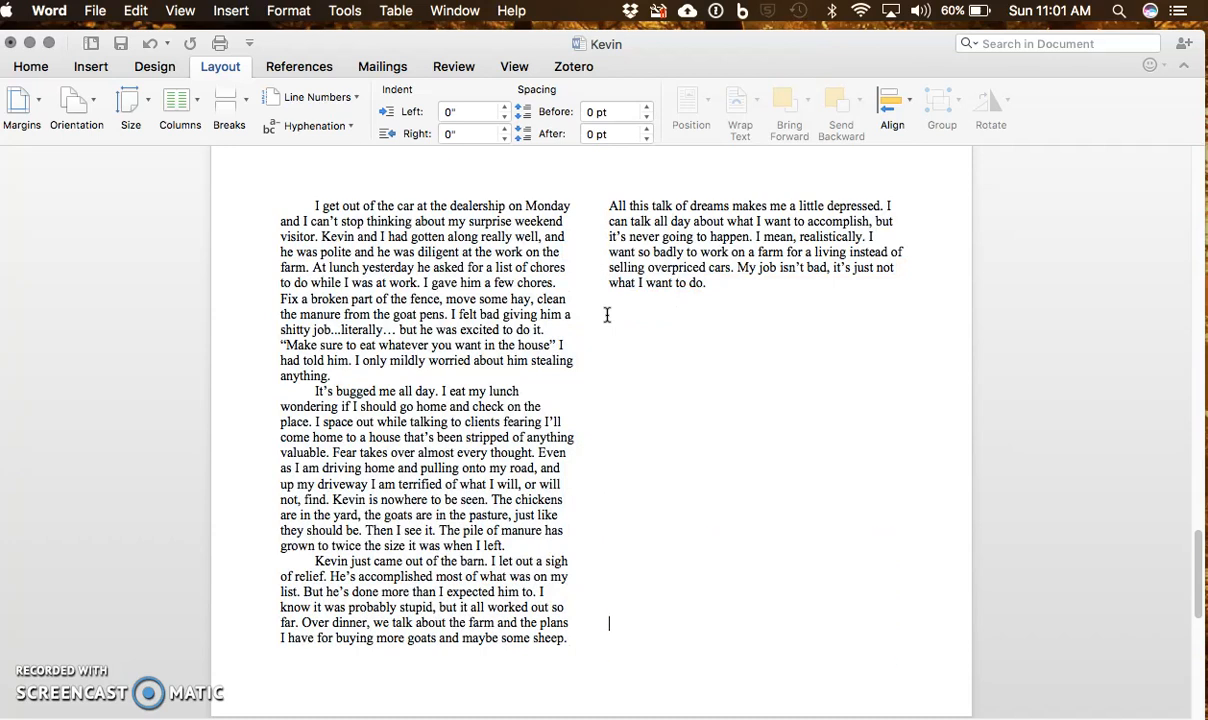
Set the font size of the Monday passage, through "what I want to do.", to 12 to fit it in one column.
drag(708, 283, 315, 204)
click(40, 70)
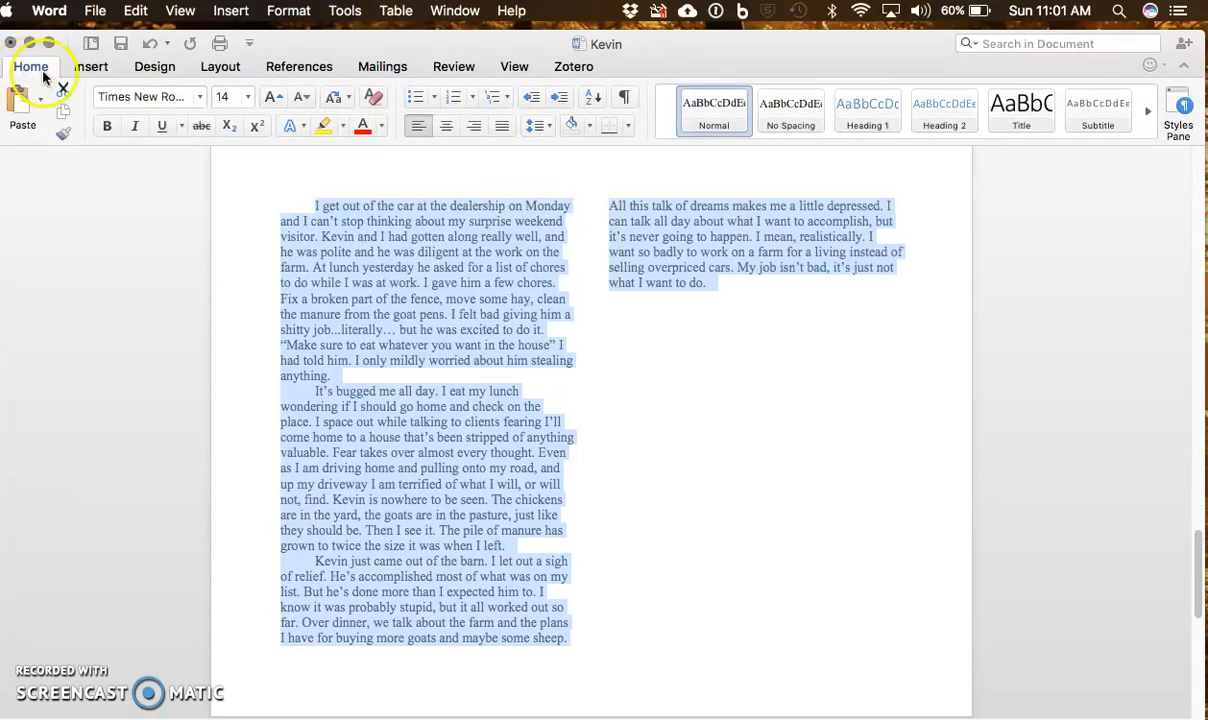
click(247, 96)
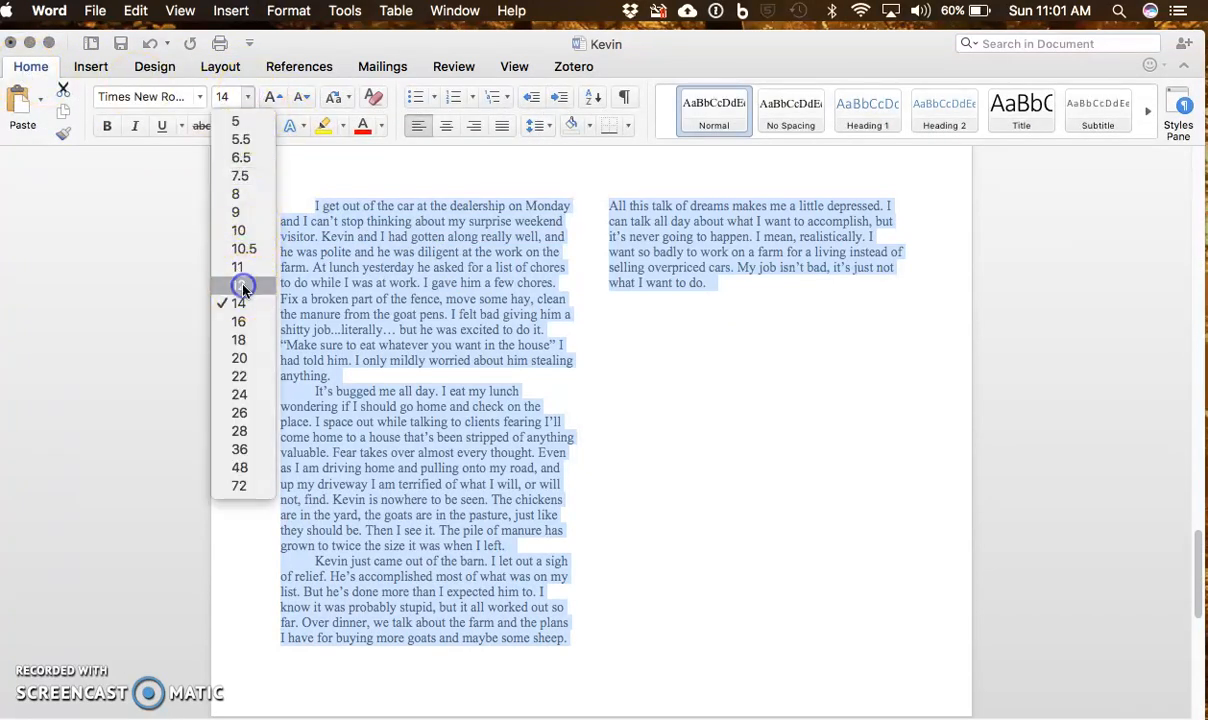
click(243, 287)
Add blank lines in the empty second column after the Monday passage to move "It's Thursday night" to the following page.
click(640, 458)
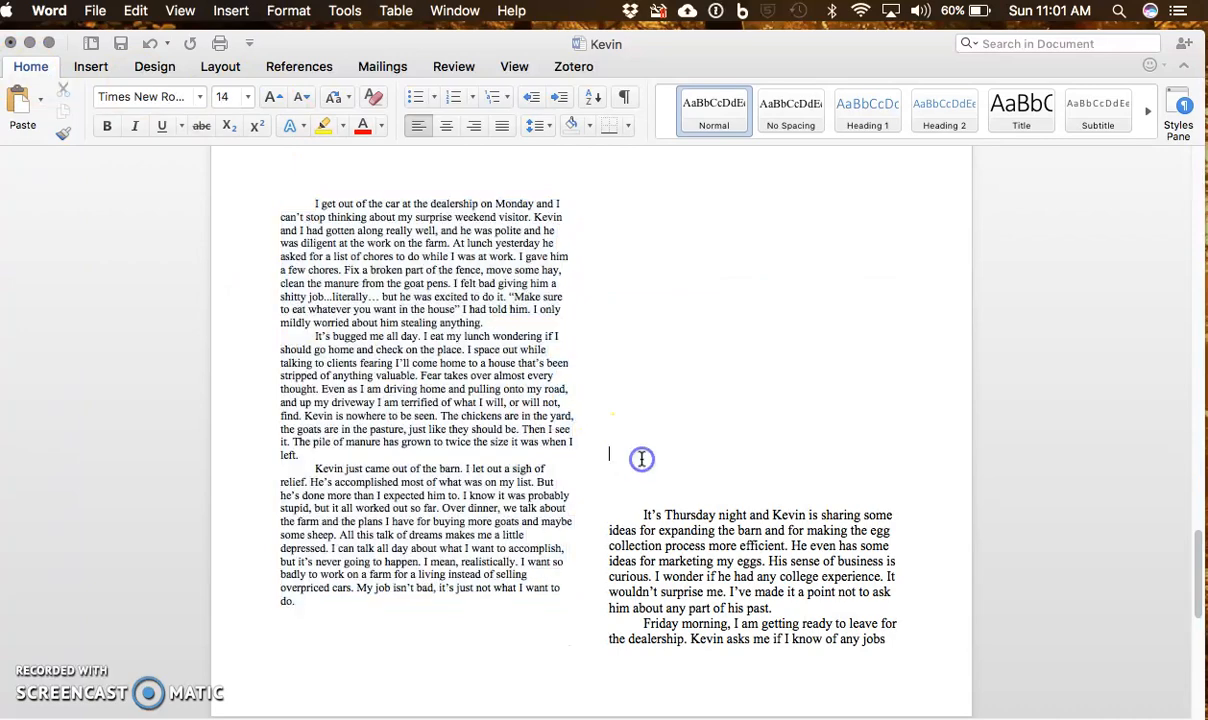
key(Return)
key(Return)
key(Return)
key(Return)
key(Return)
key(Return)
key(Return)
key(Return)
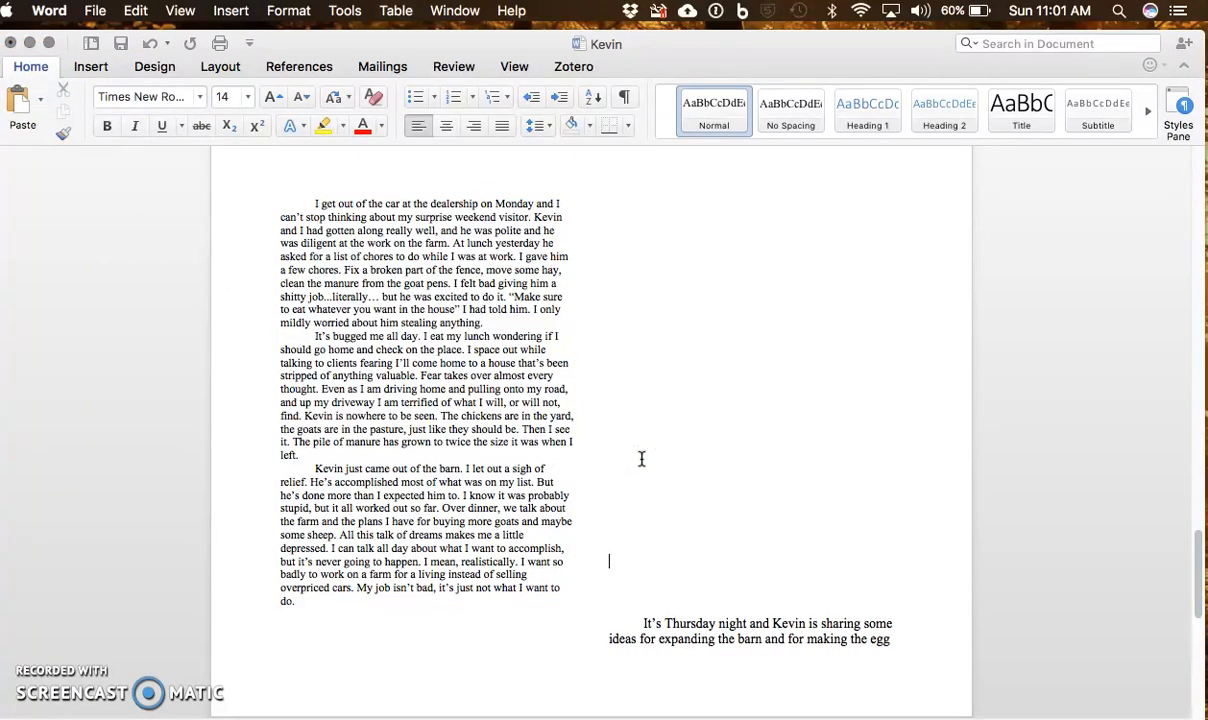
scroll(642, 458, down, 5)
scroll(642, 458, up, 5)
Review the page layout of the finished passages back to the title page, checking that each sits in a single column.
click(490, 445)
scroll(488, 343, up, 3)
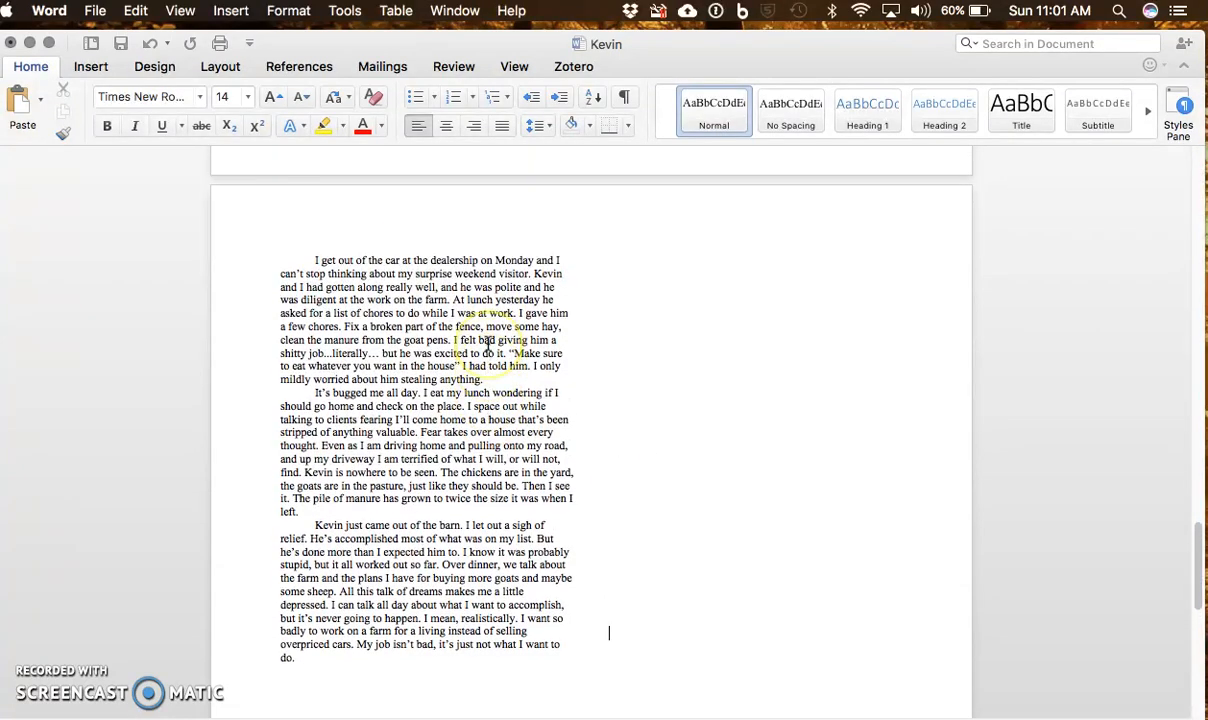
scroll(488, 343, up, 15)
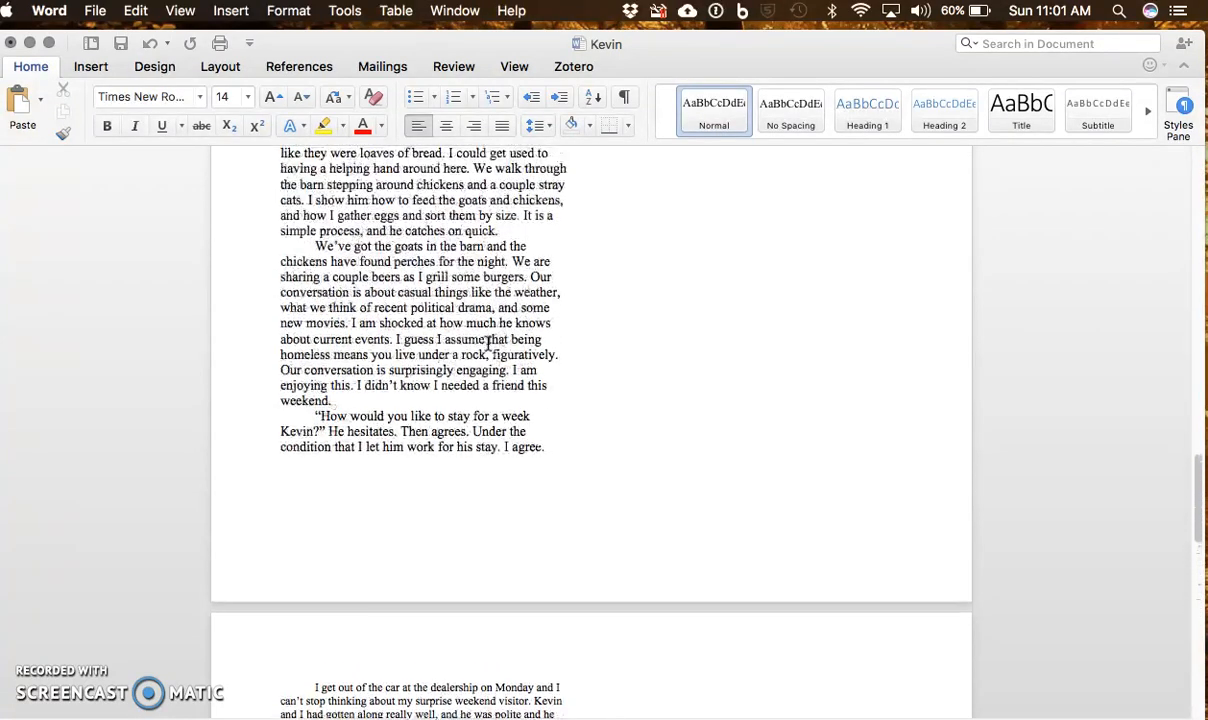
scroll(488, 343, up, 20)
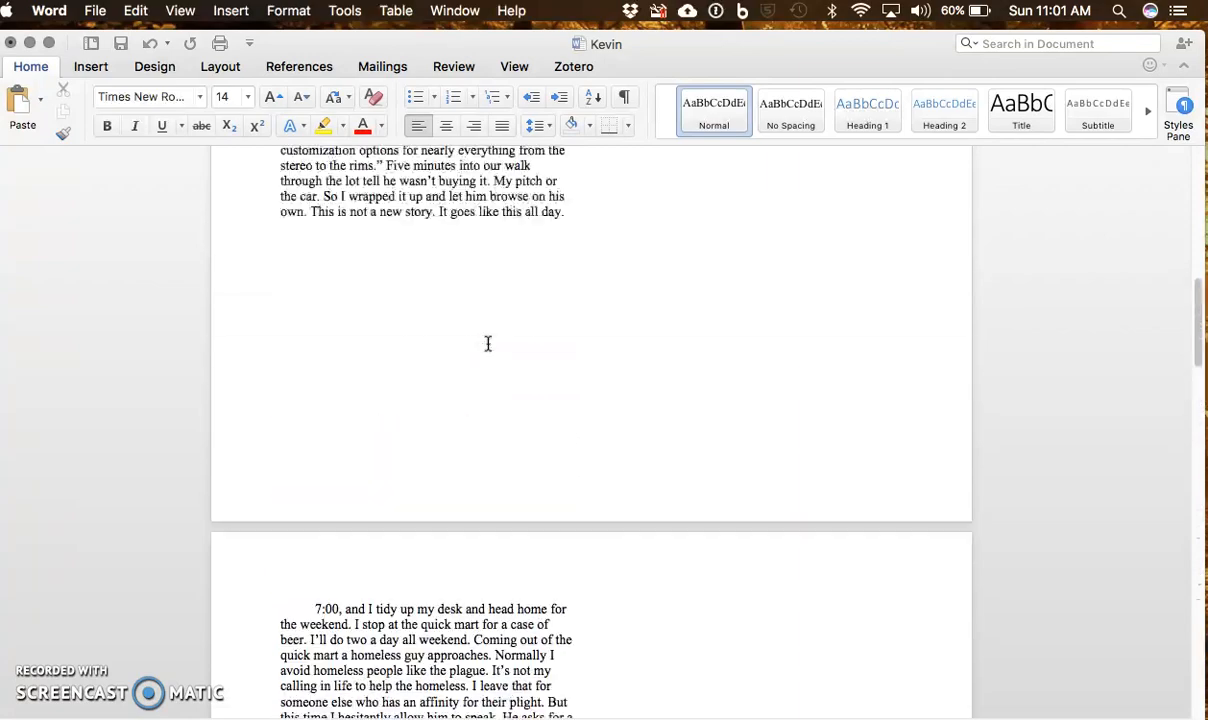
scroll(488, 343, down, 5)
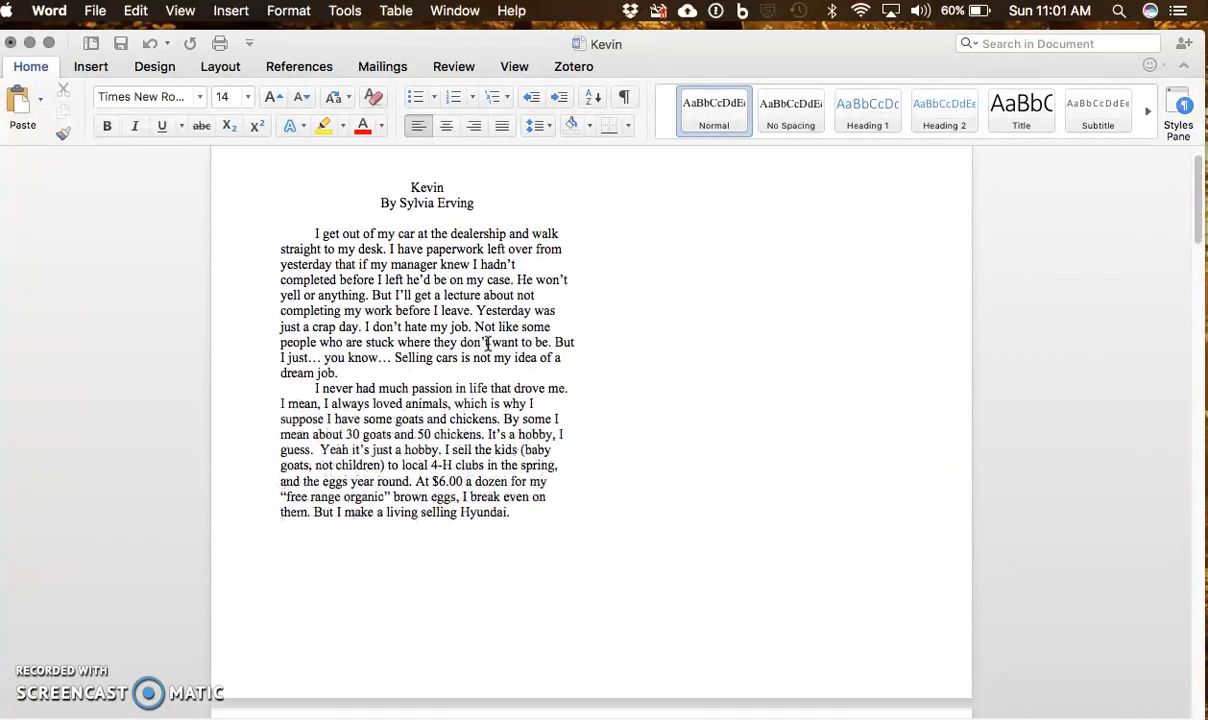
scroll(488, 343, down, 14)
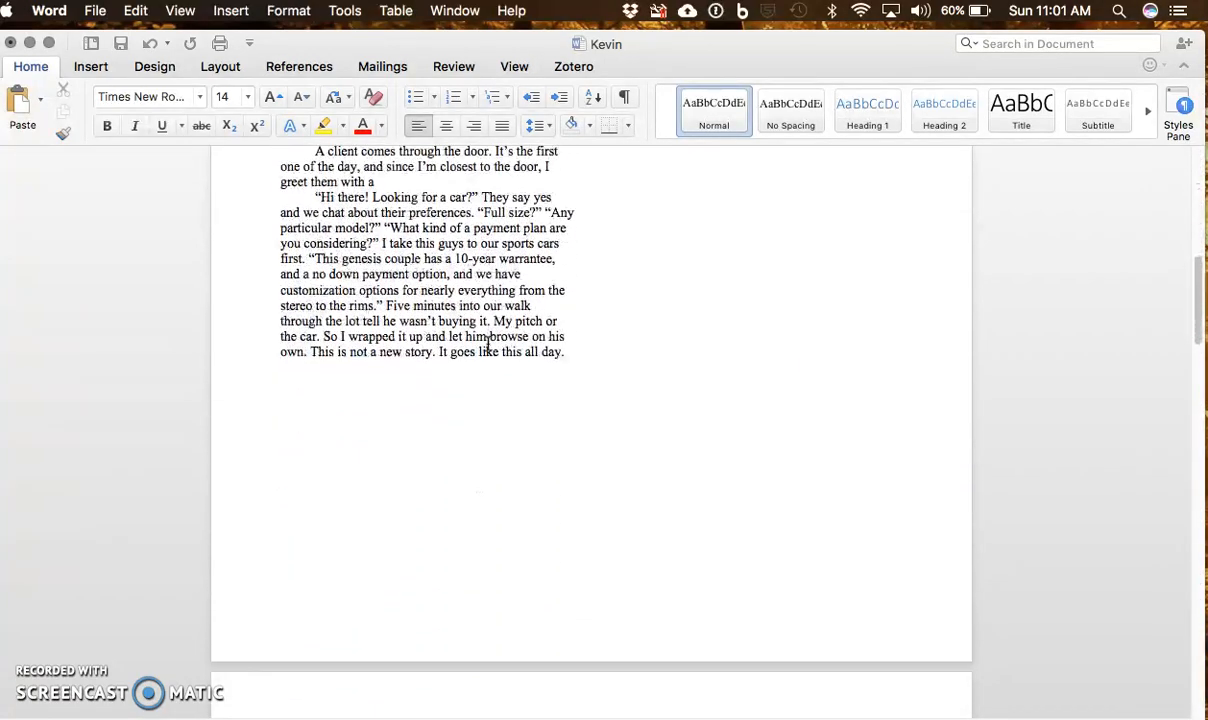
scroll(488, 343, down, 6)
scroll(488, 343, up, 20)
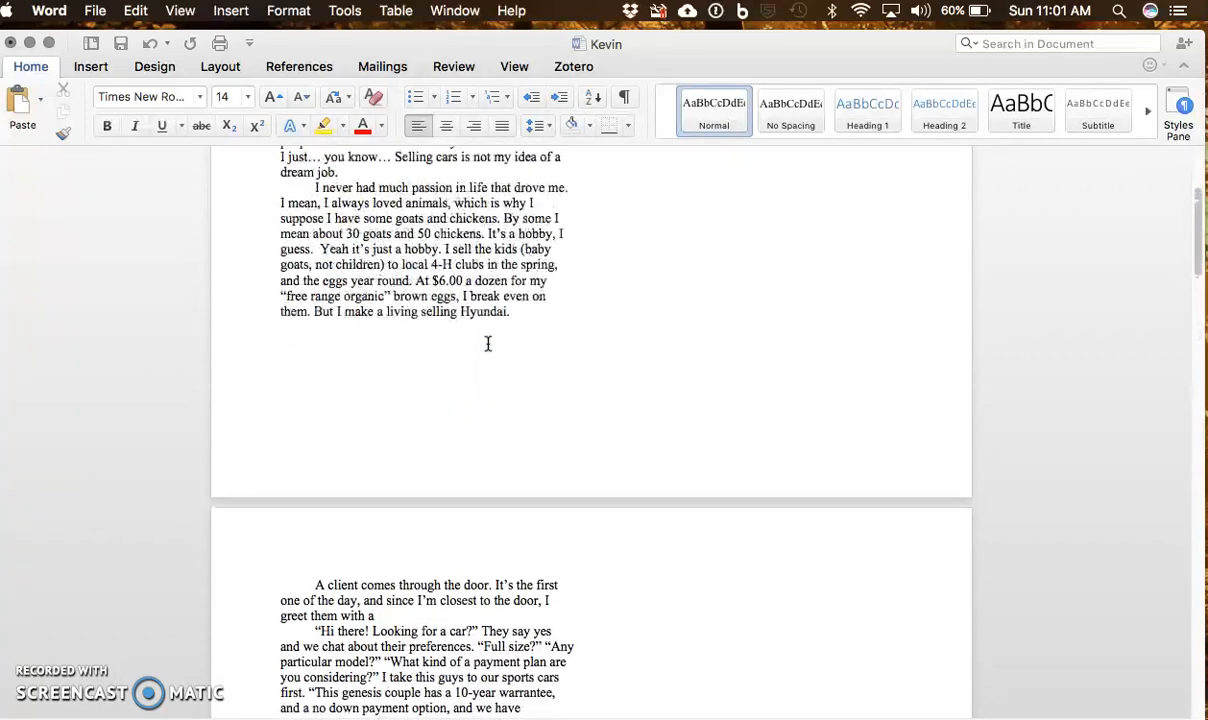
scroll(488, 343, down, 1)
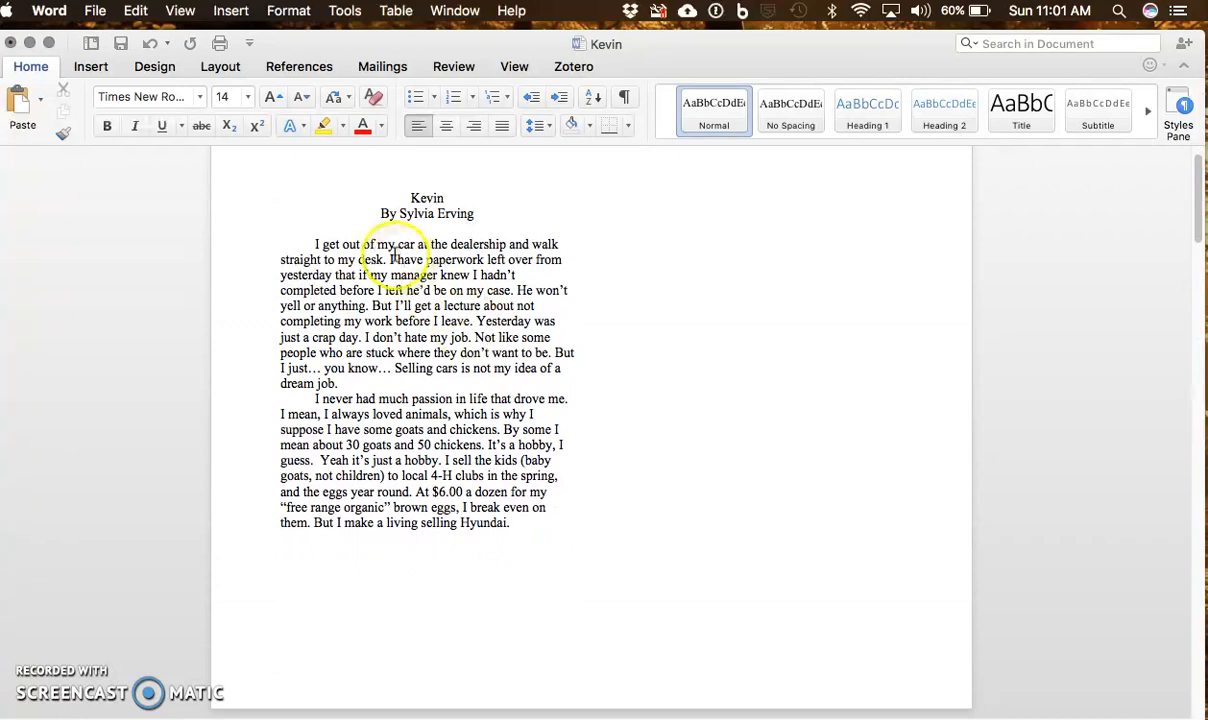
scroll(561, 328, down, 1)
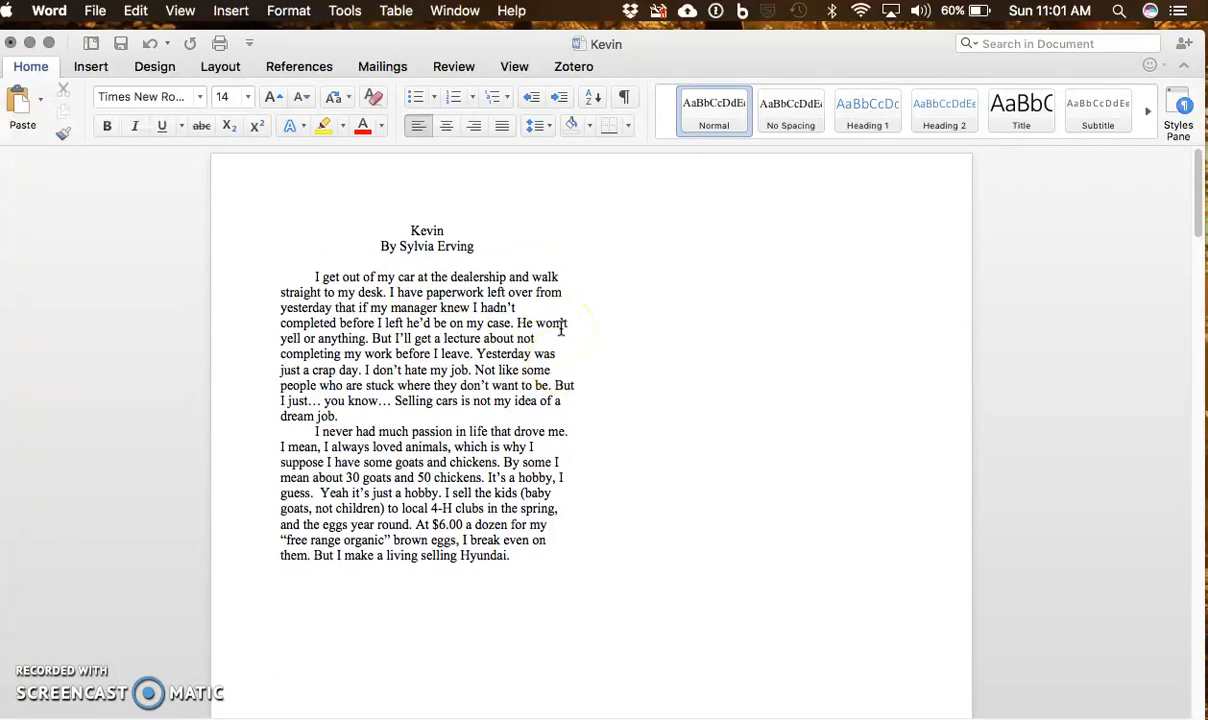
scroll(561, 324, up, 2)
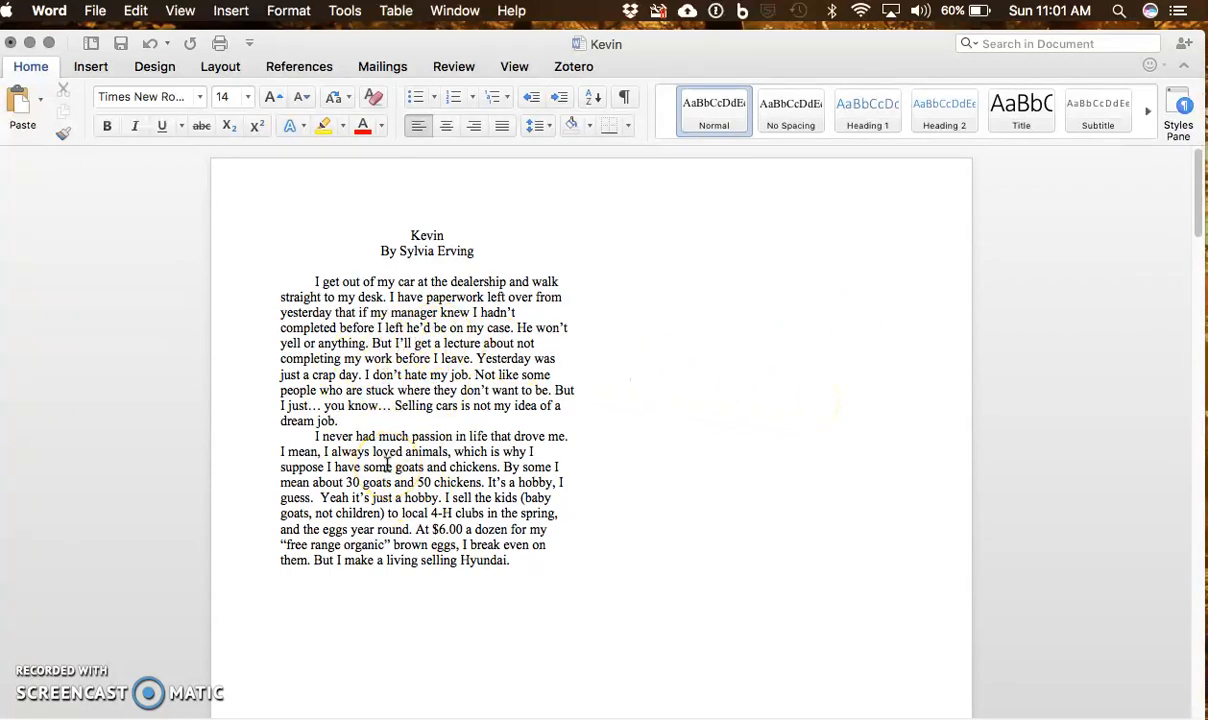
Switch to Preview to view the binder and page-sleeve photo "Black Book and Pages.JPG".
key(super+Tab)
key(super+Tab)
key(super+Tab)
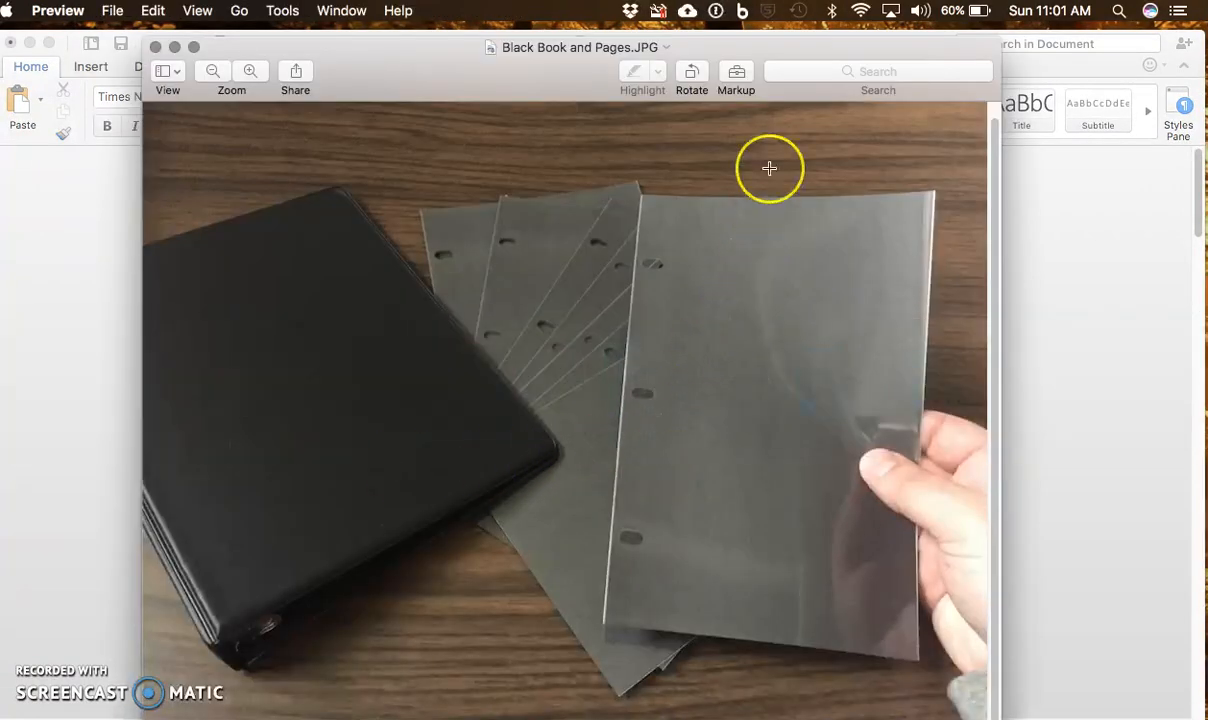